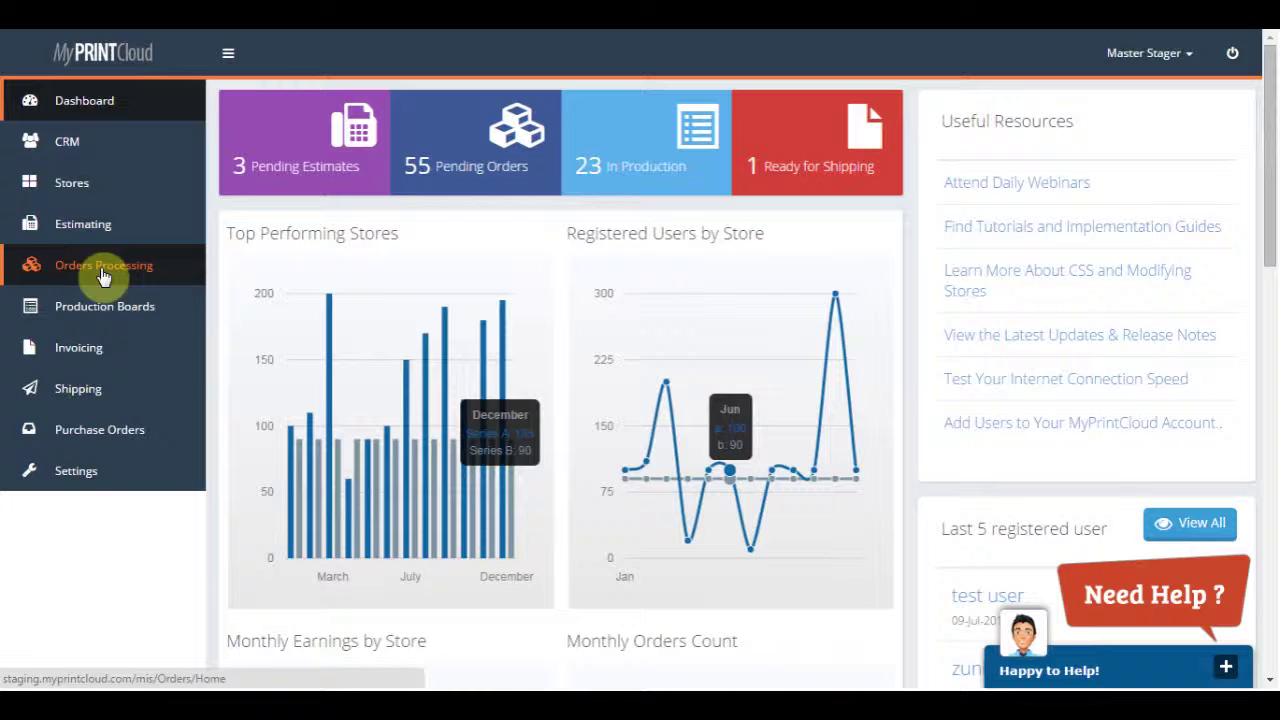
Open the pending order Test Order 2 of the Private Store (Demo B2B Site for Franchises) customer from Orders Processing
left_click(157, 270)
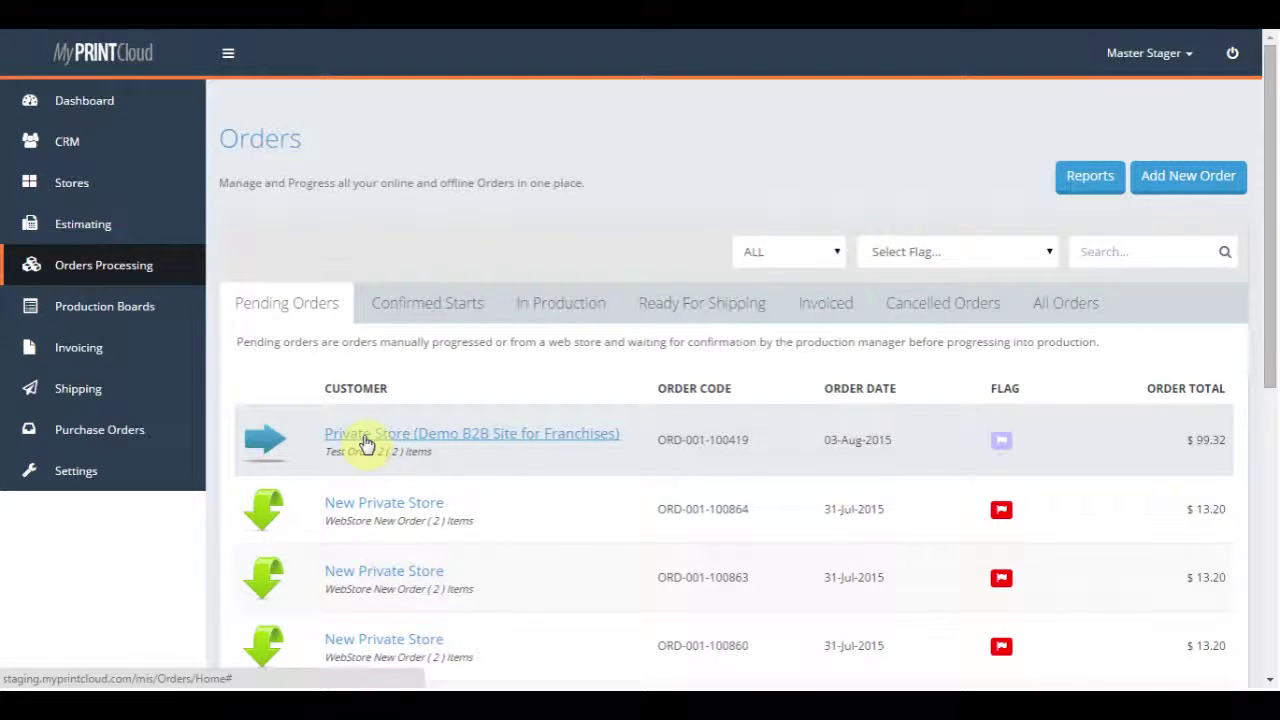
scroll(367, 444, "down", 3)
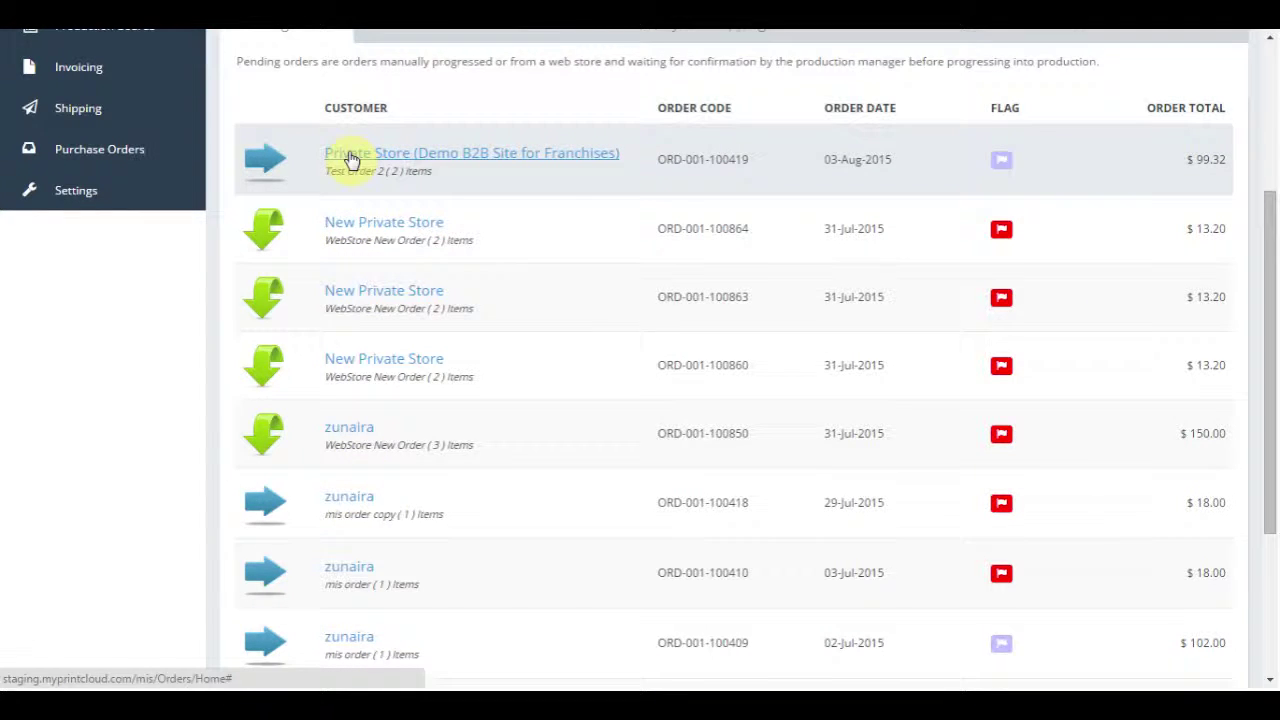
left_click(350, 158)
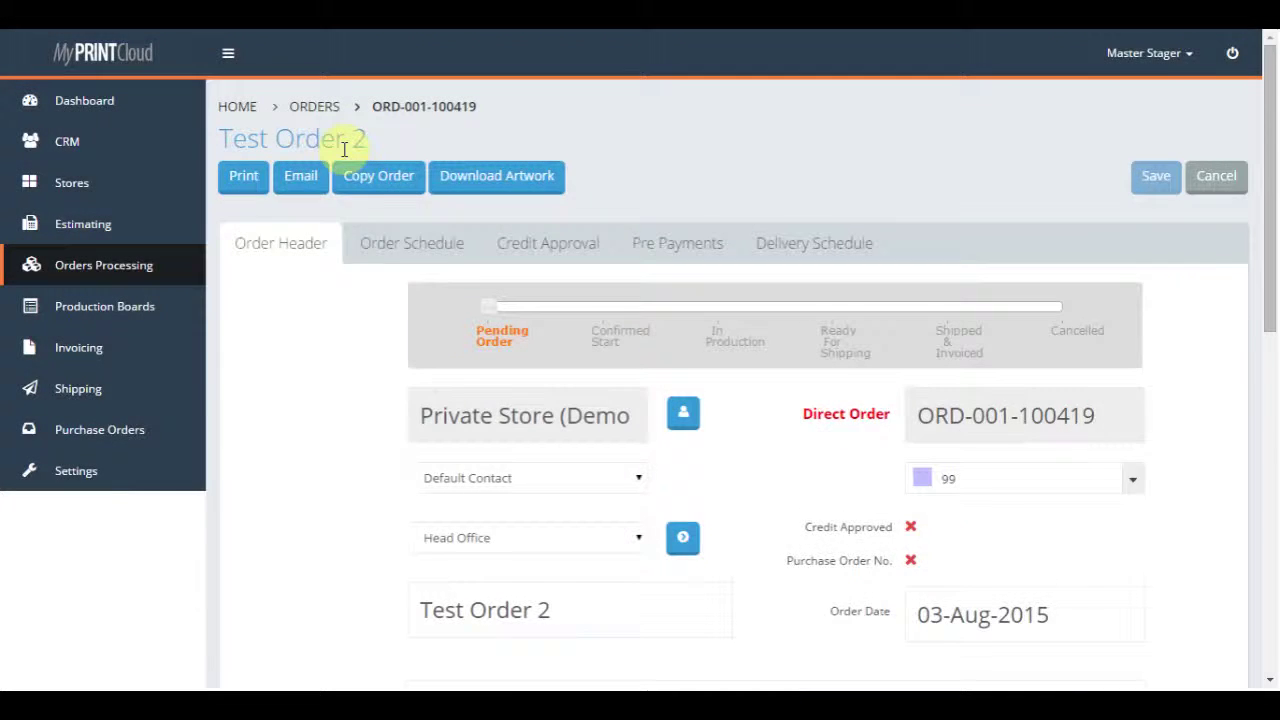
Progress Test Order 2 to the Confirmed Start status, confirm the change and save the order
scroll(386, 271, "down", 7)
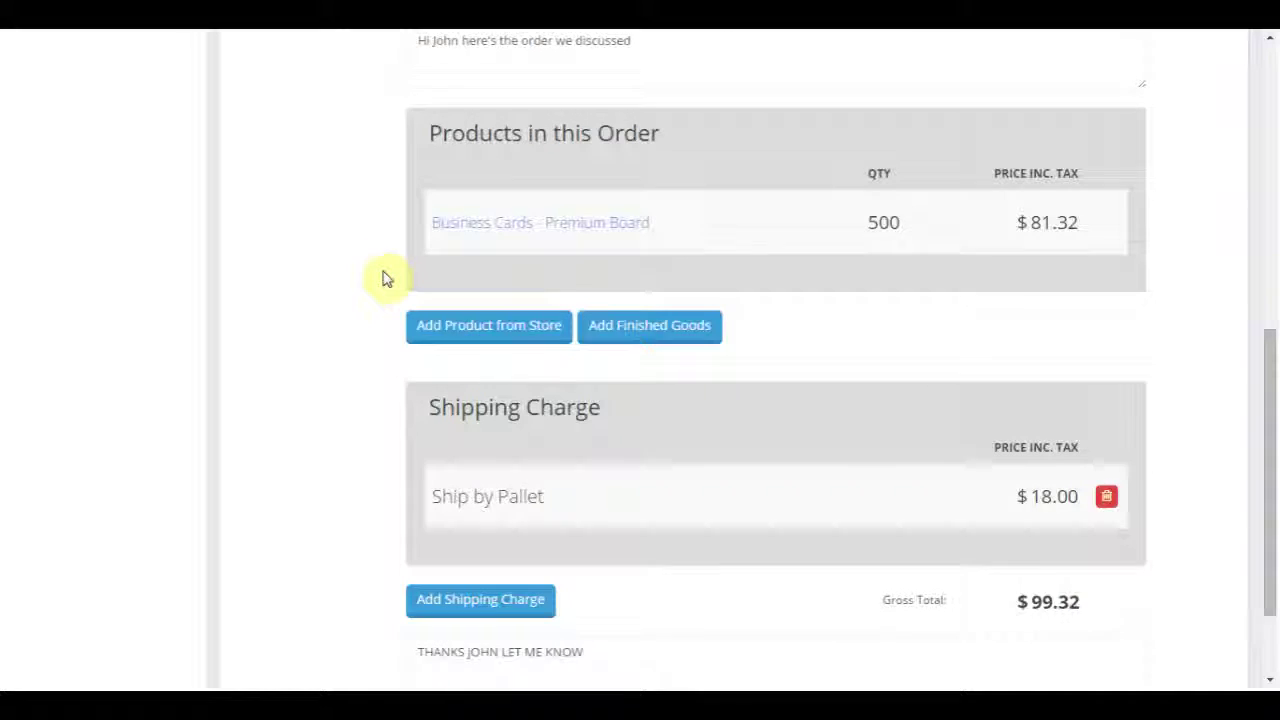
scroll(388, 273, "down", 2)
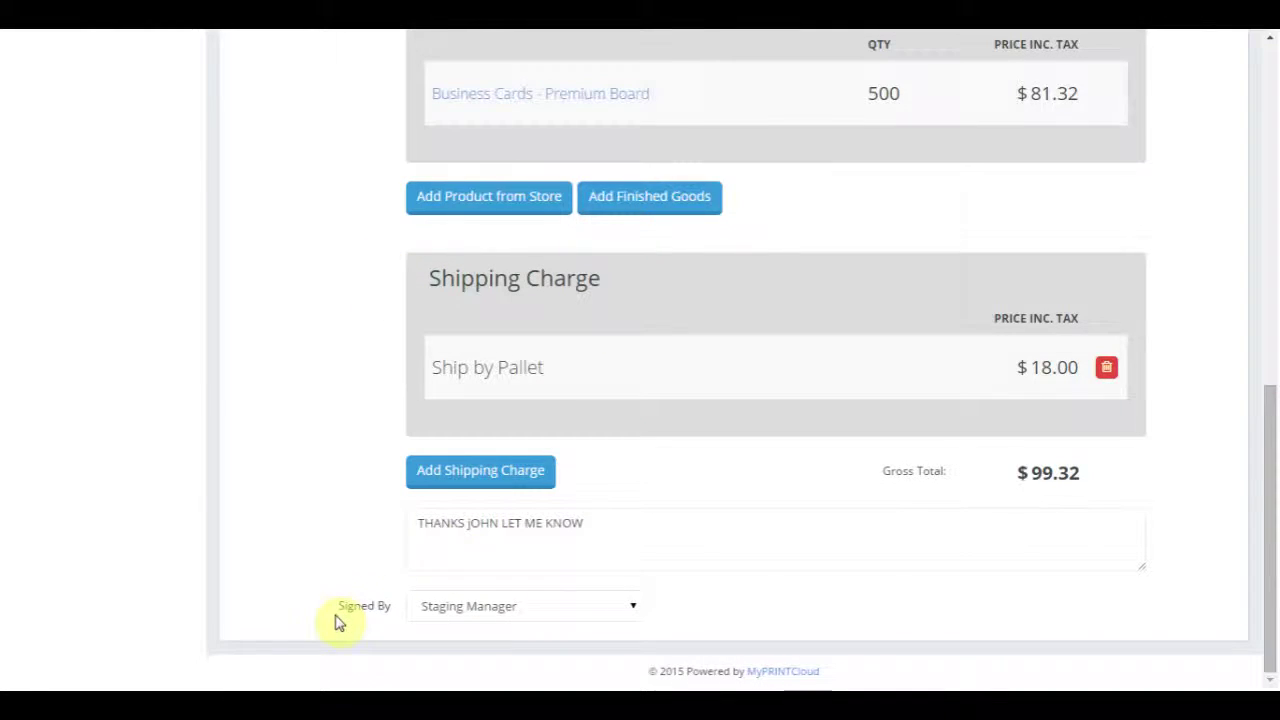
scroll(540, 615, "up", 9)
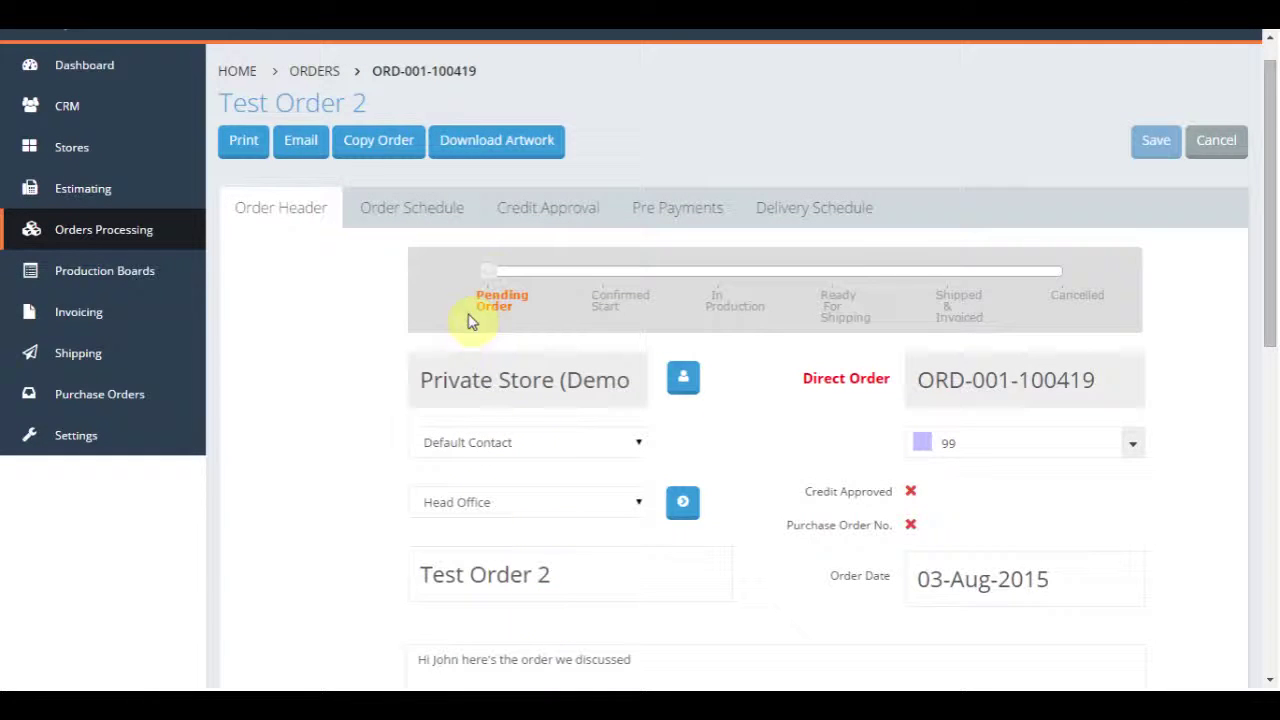
left_click_drag(489, 272, 588, 280)
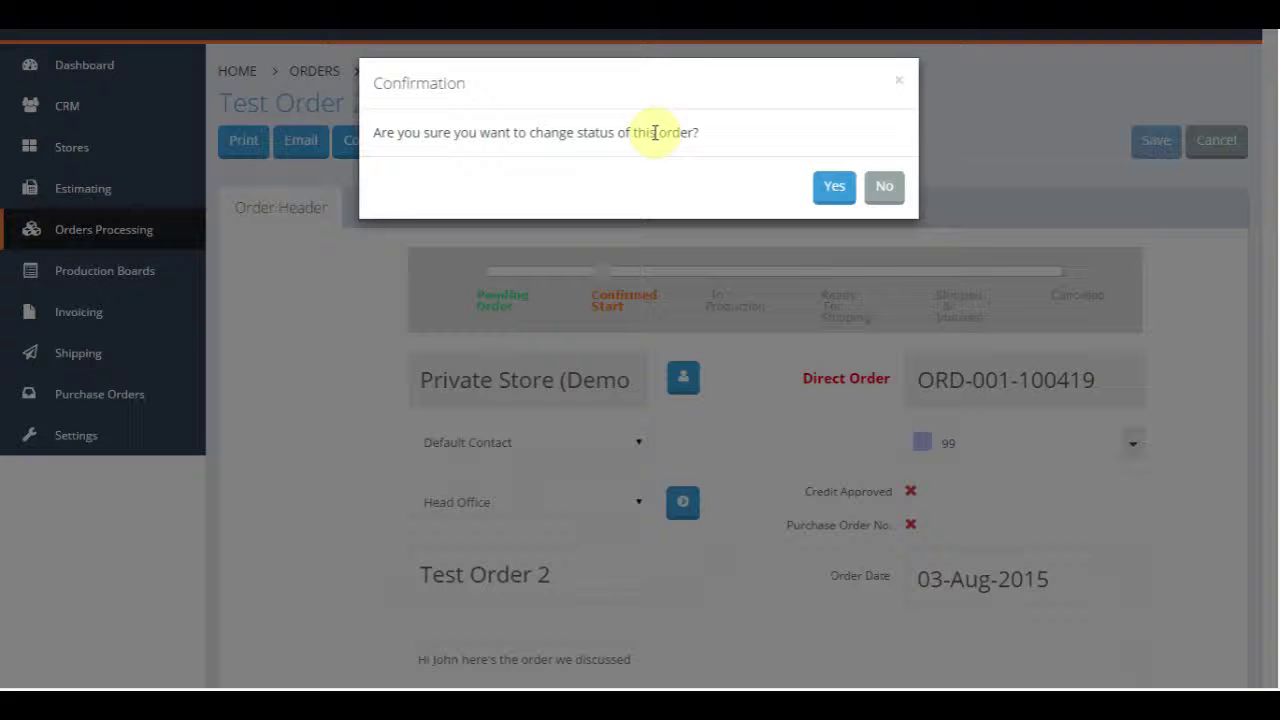
left_click(833, 188)
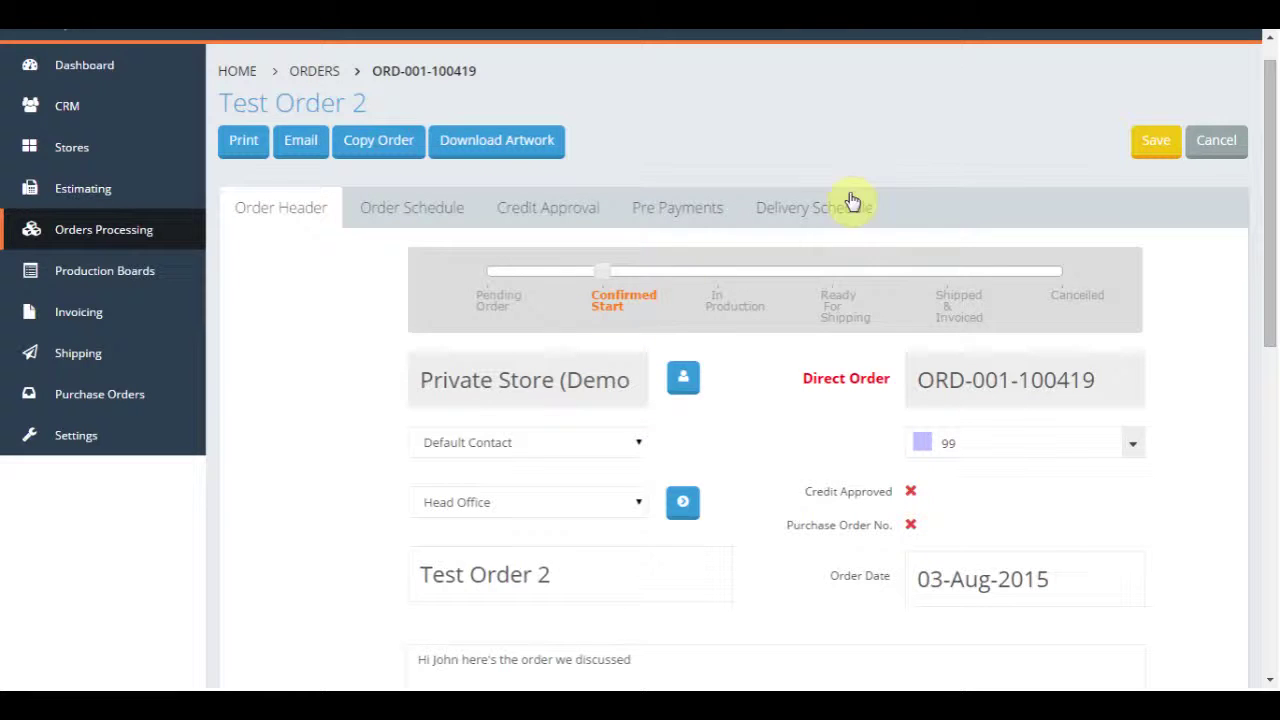
left_click(1143, 137)
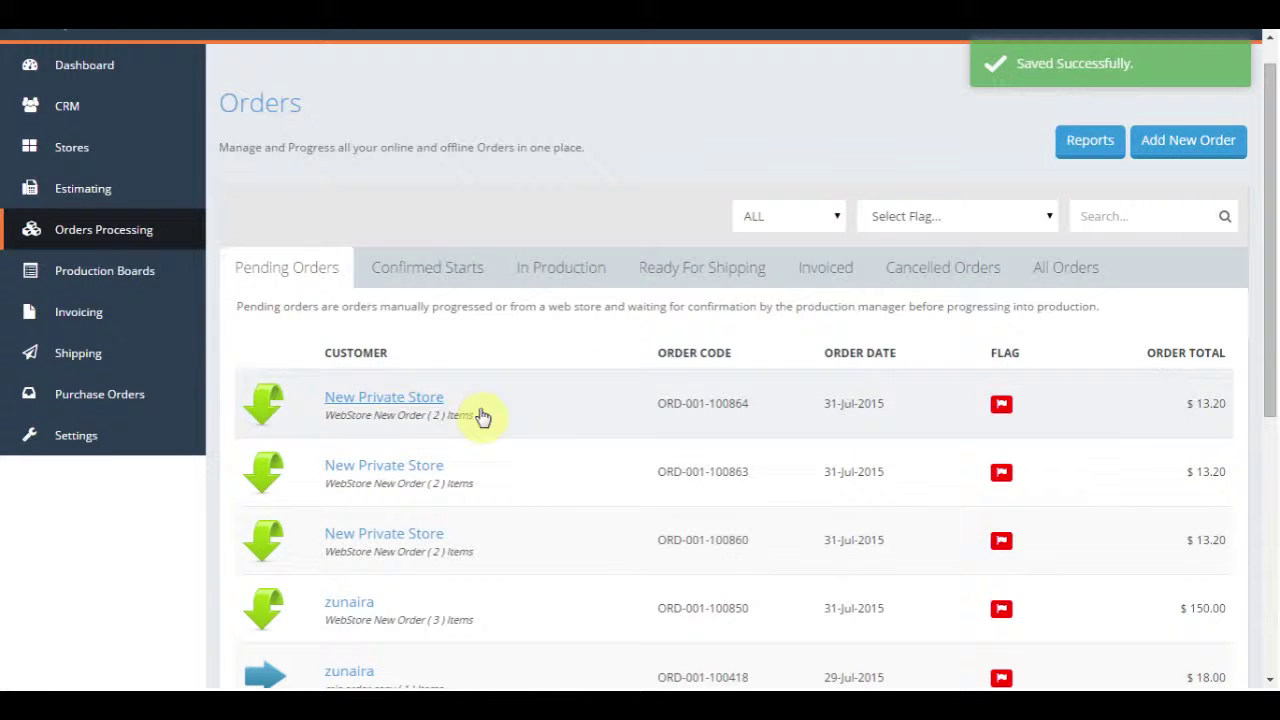
Reopen Test Order 2 from the confirmed starts and review its products and shipping charge
left_click(394, 270)
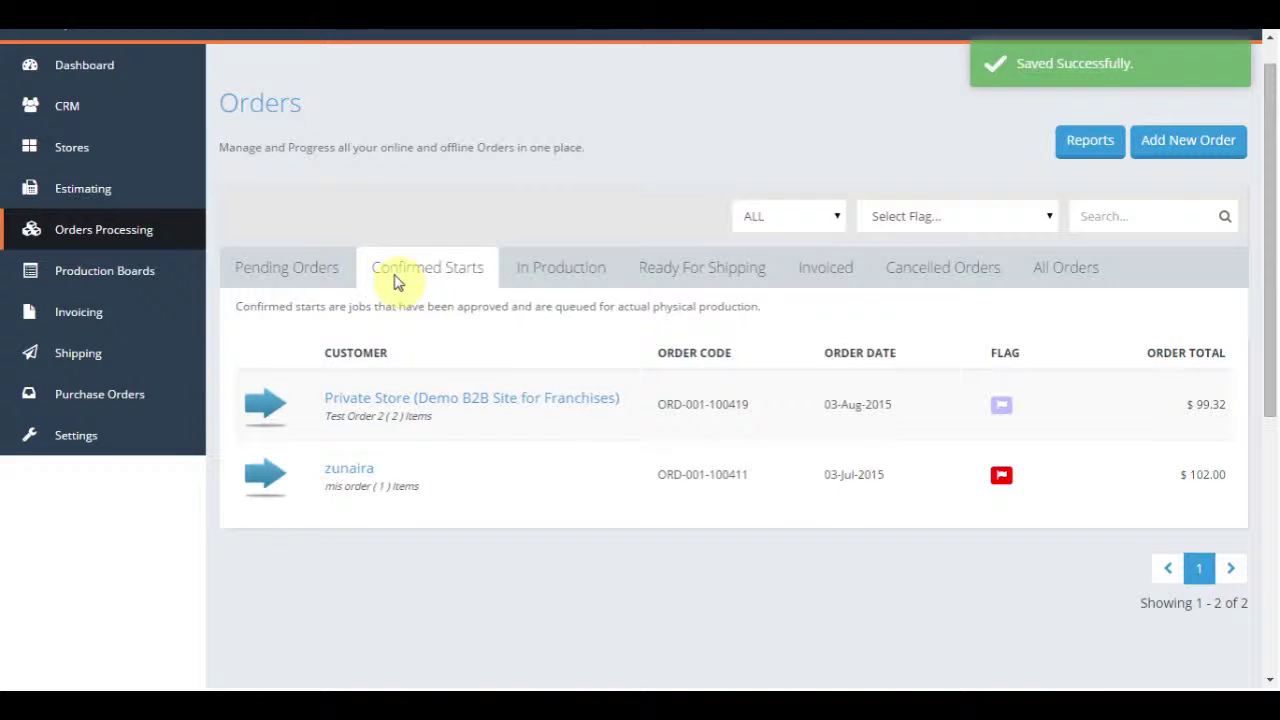
left_click(583, 402)
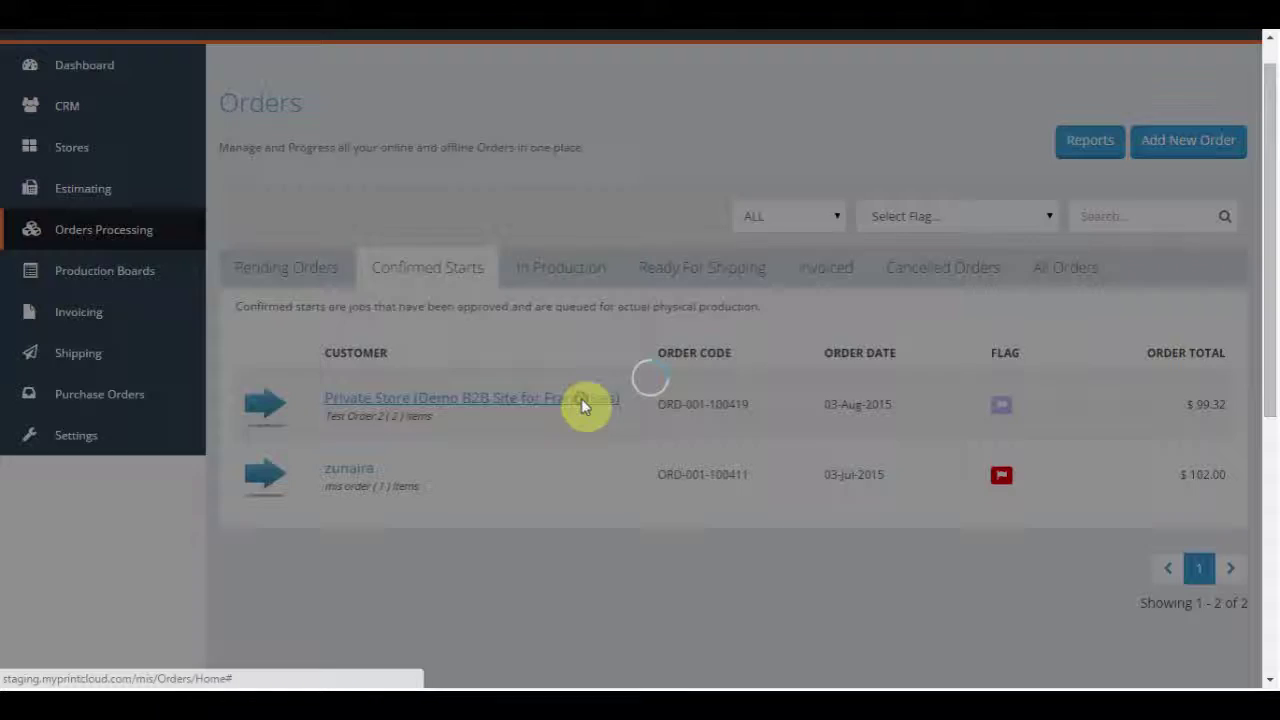
scroll(585, 407, "down", 6)
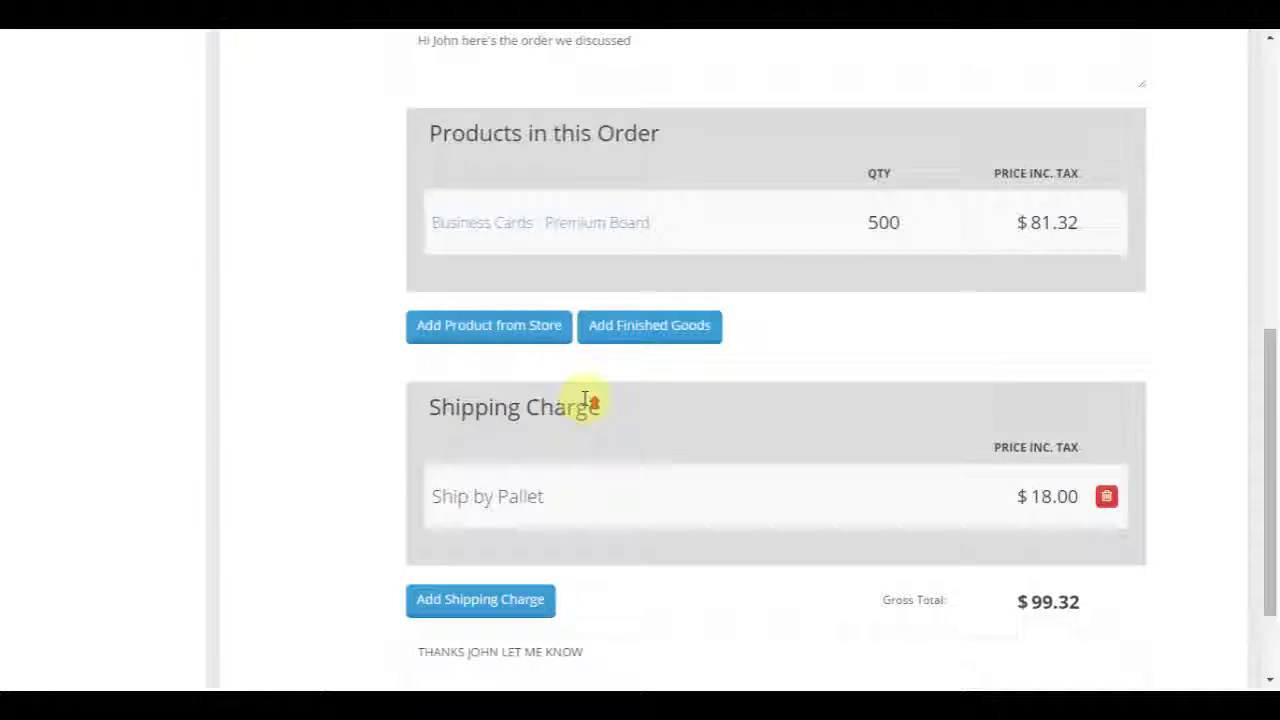
scroll(585, 407, "up", 6)
scroll(588, 403, "up", 1)
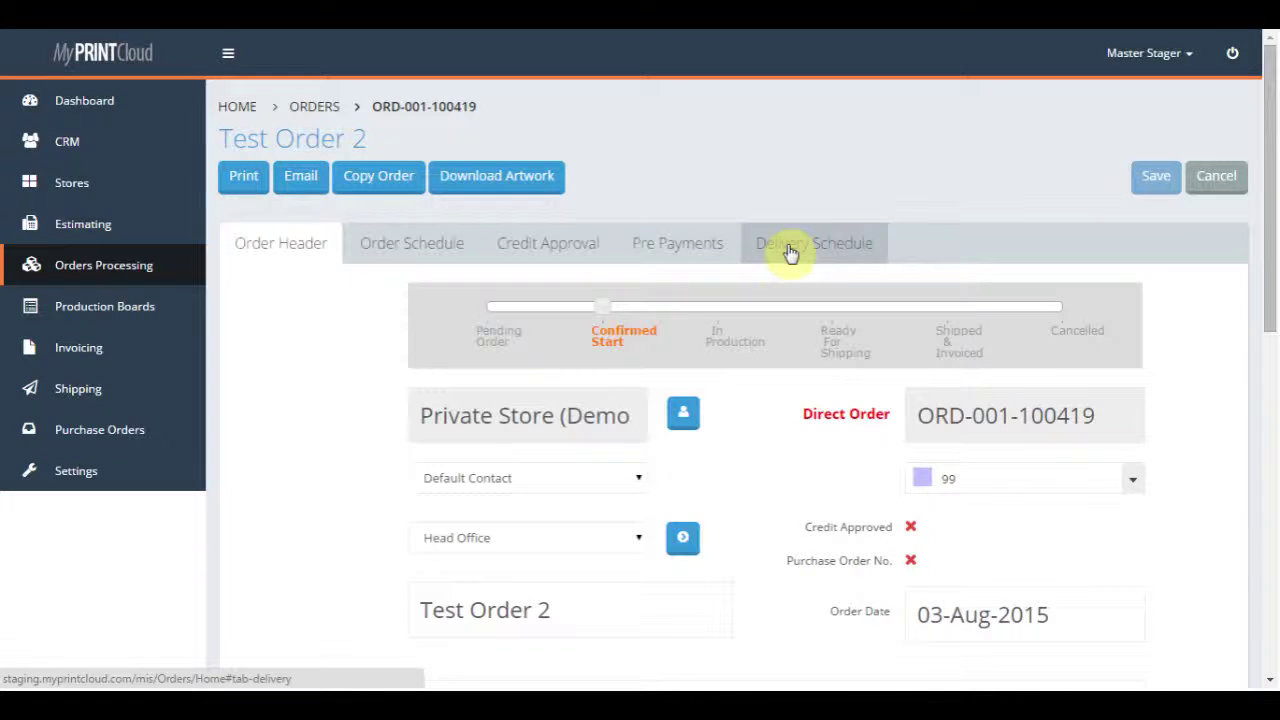
Progress Test Order 2 to In Production, accepting Staging Manager as job manager and the proposed dates for the Business Cards - Premium Board job
left_click_drag(600, 318, 694, 316)
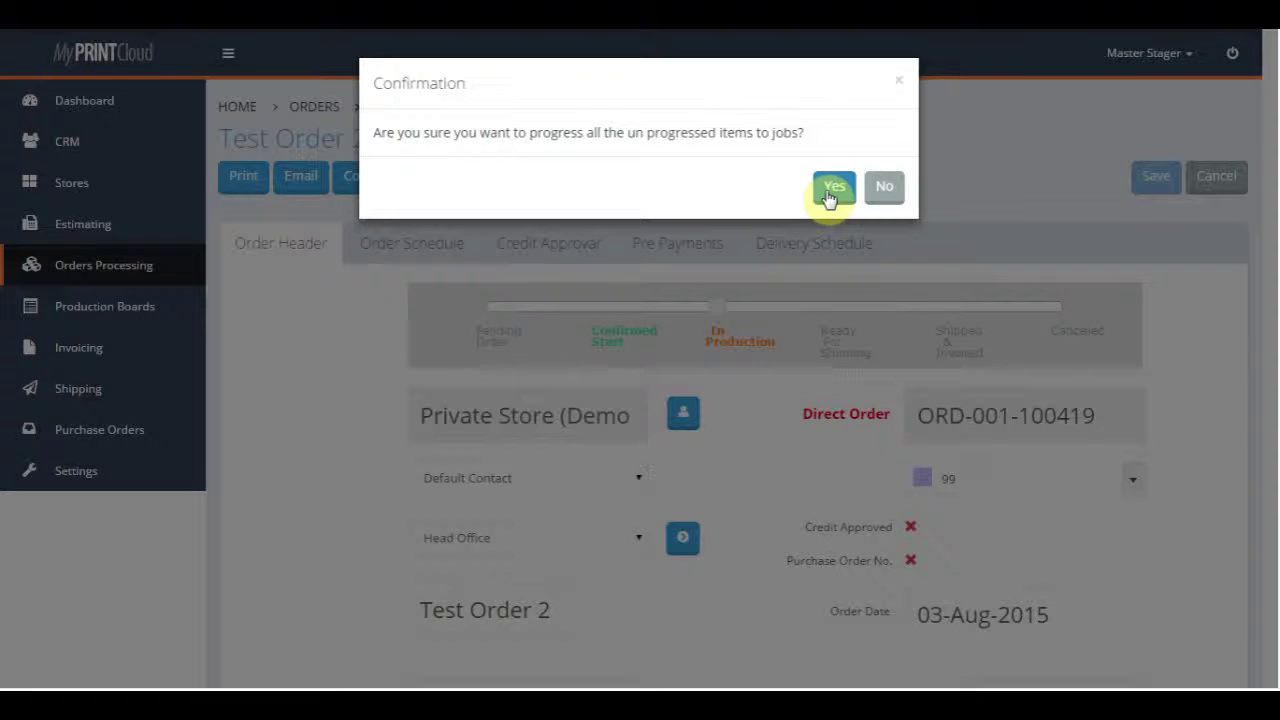
left_click(832, 188)
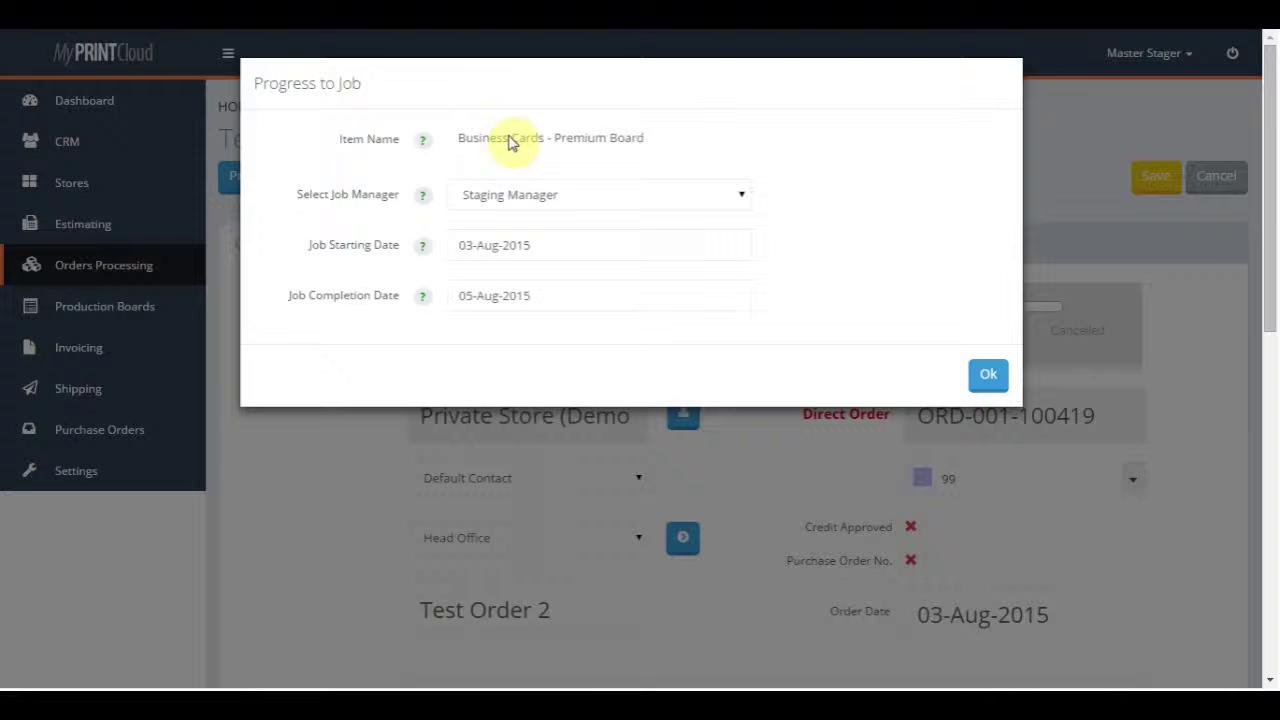
left_click(530, 195)
left_click(532, 196)
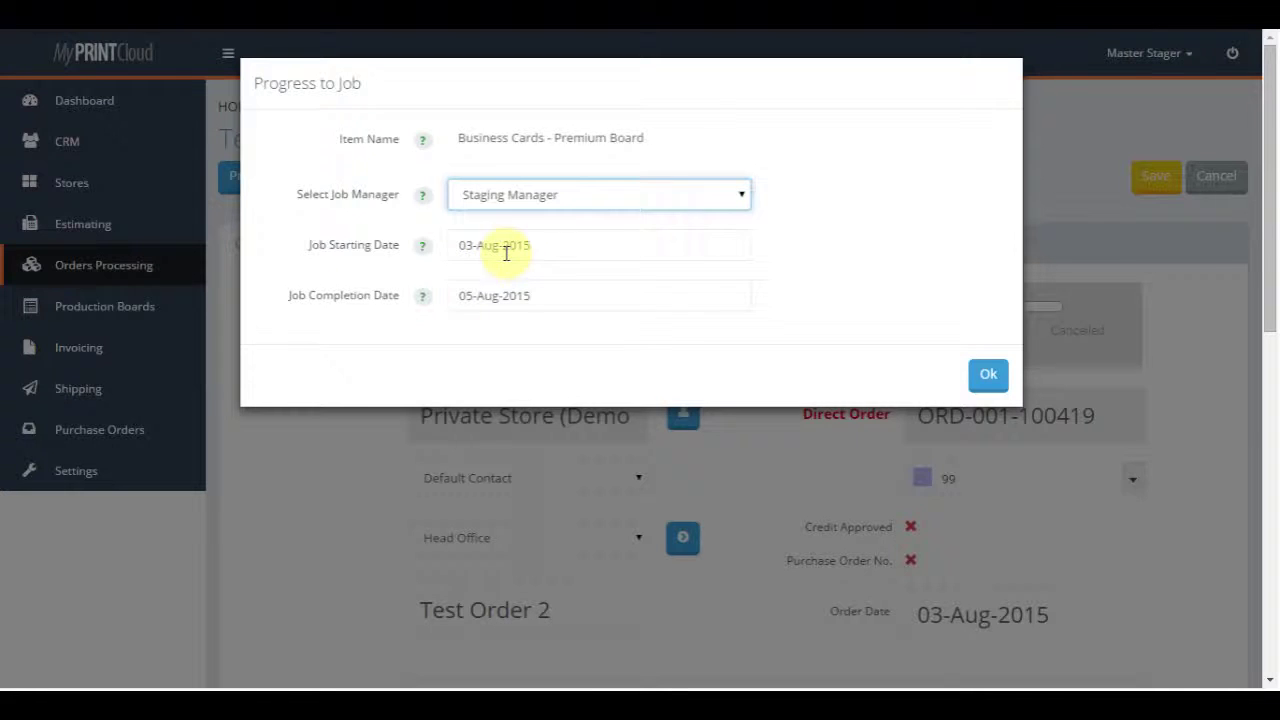
left_click(988, 383)
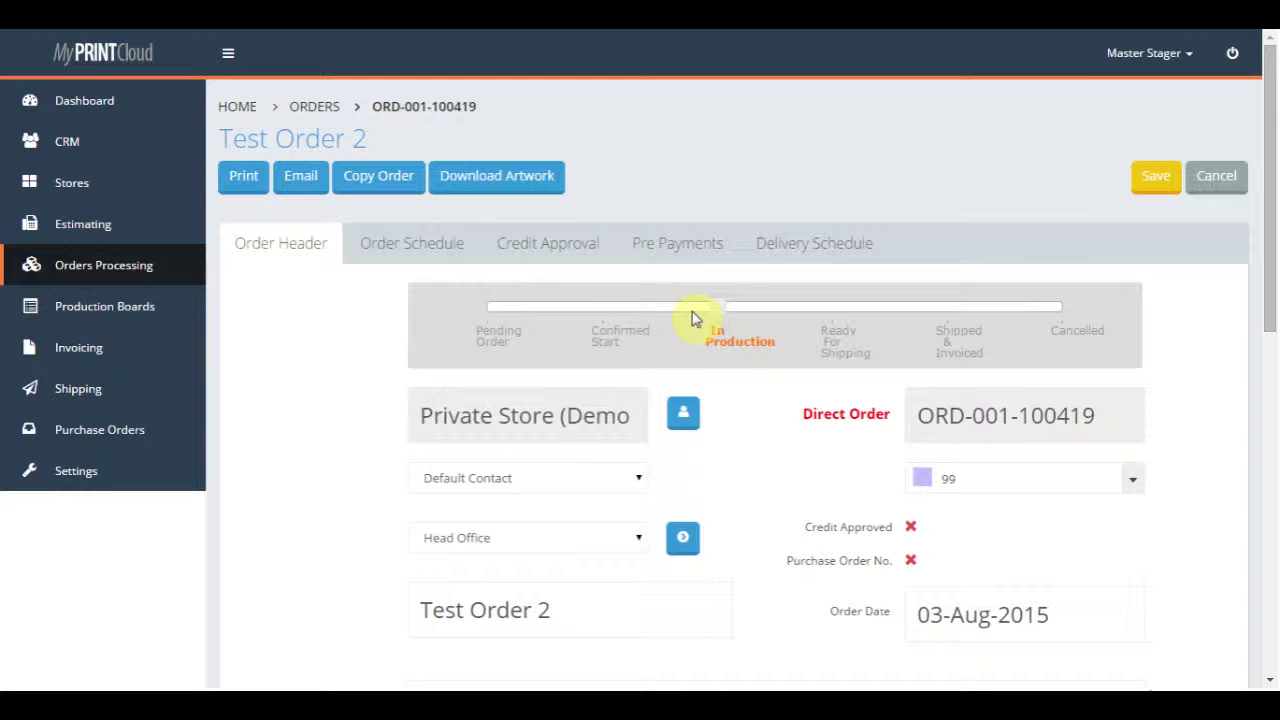
Examine the order schedule's target dates and other information for Test Order 2
left_click(410, 247)
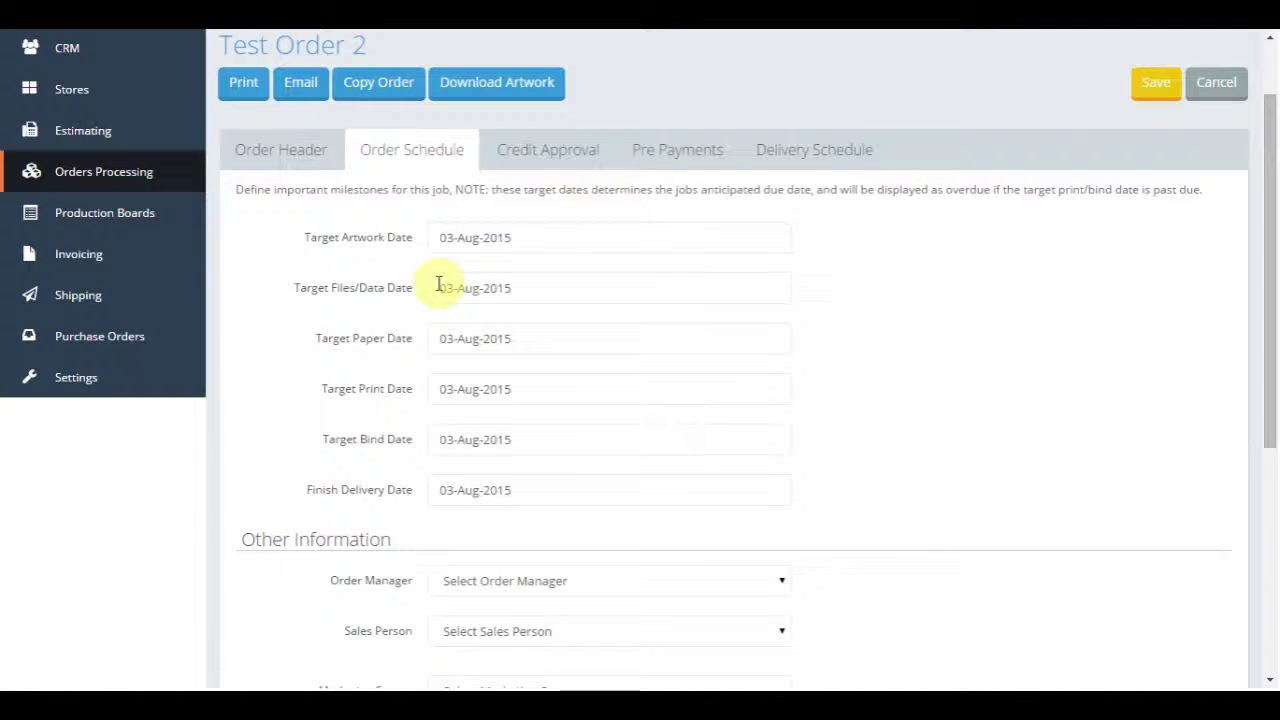
scroll(458, 526, "down", 1)
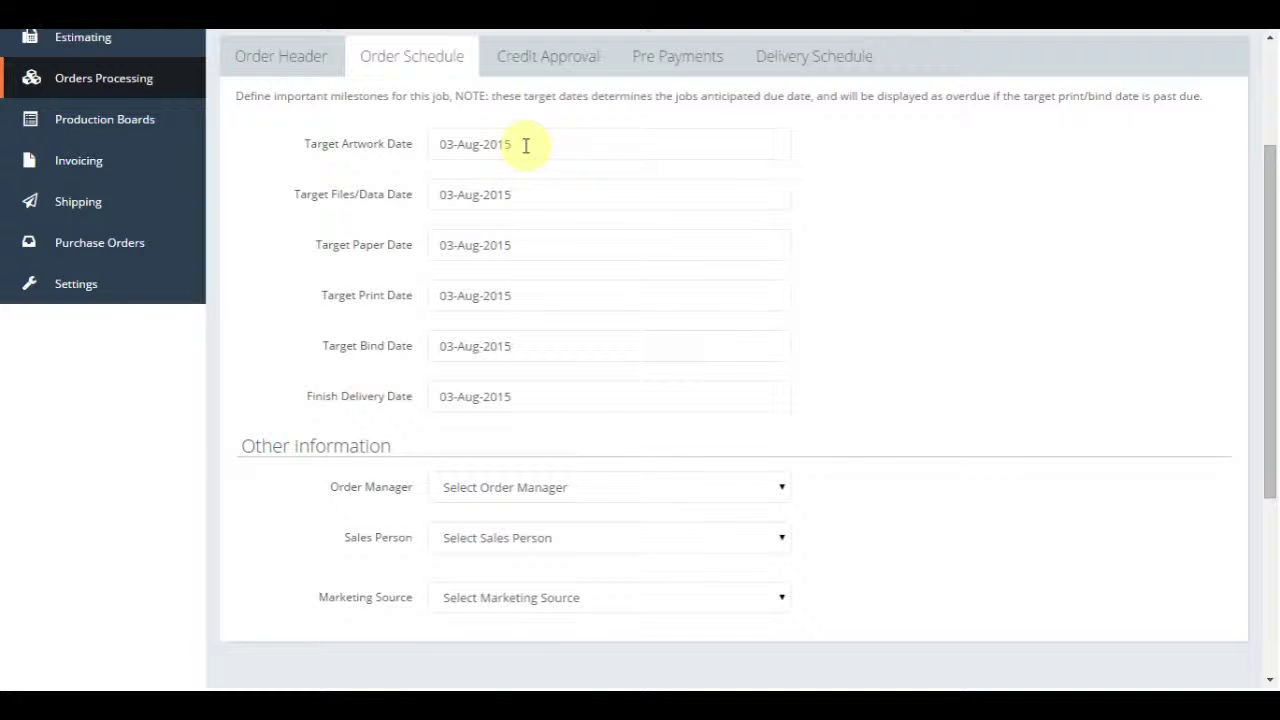
Try the Credit Approved, Proceed without Credit Check and Official Order received from customer settings, returning each one to No
left_click(557, 65)
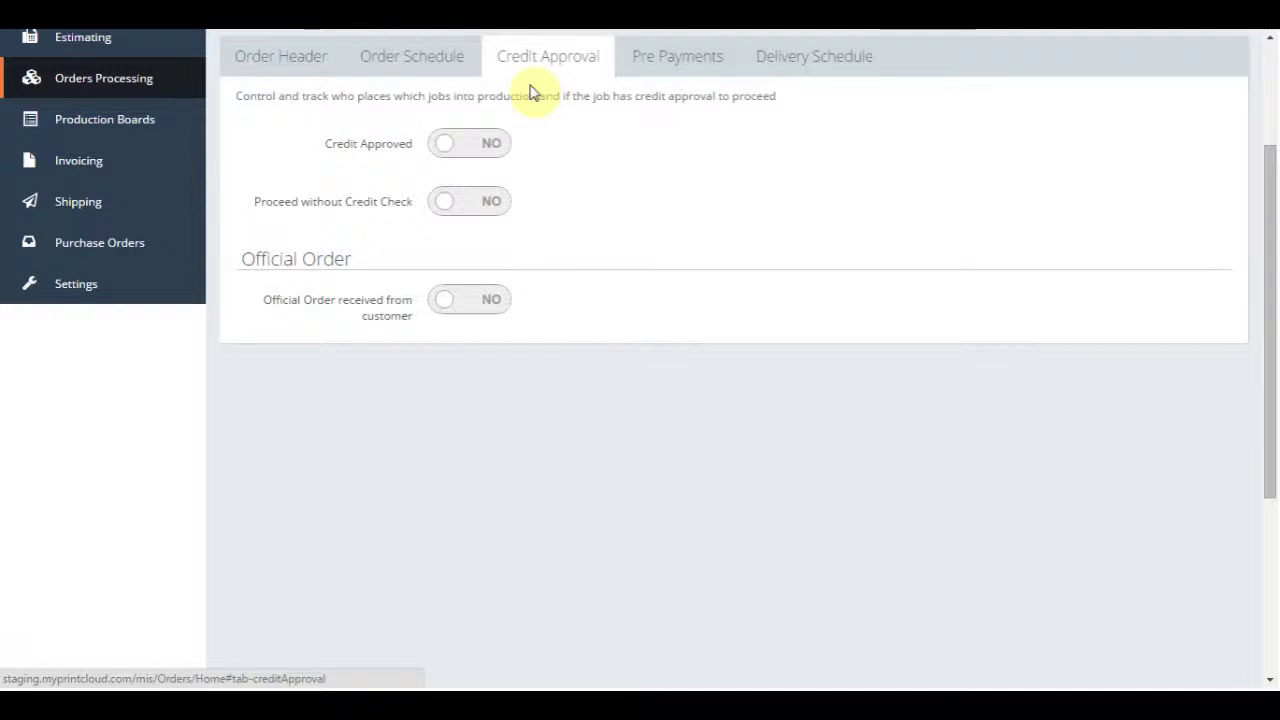
left_click_drag(449, 148, 499, 149)
left_click(449, 149)
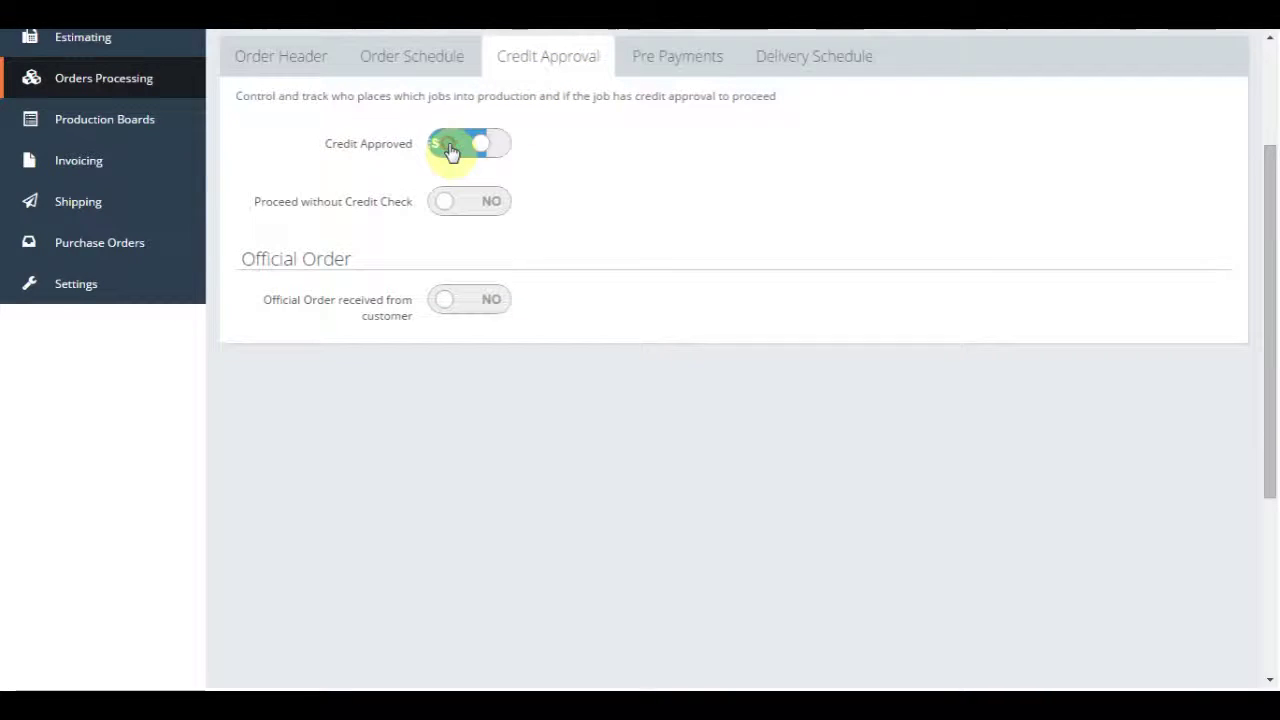
left_click(476, 208)
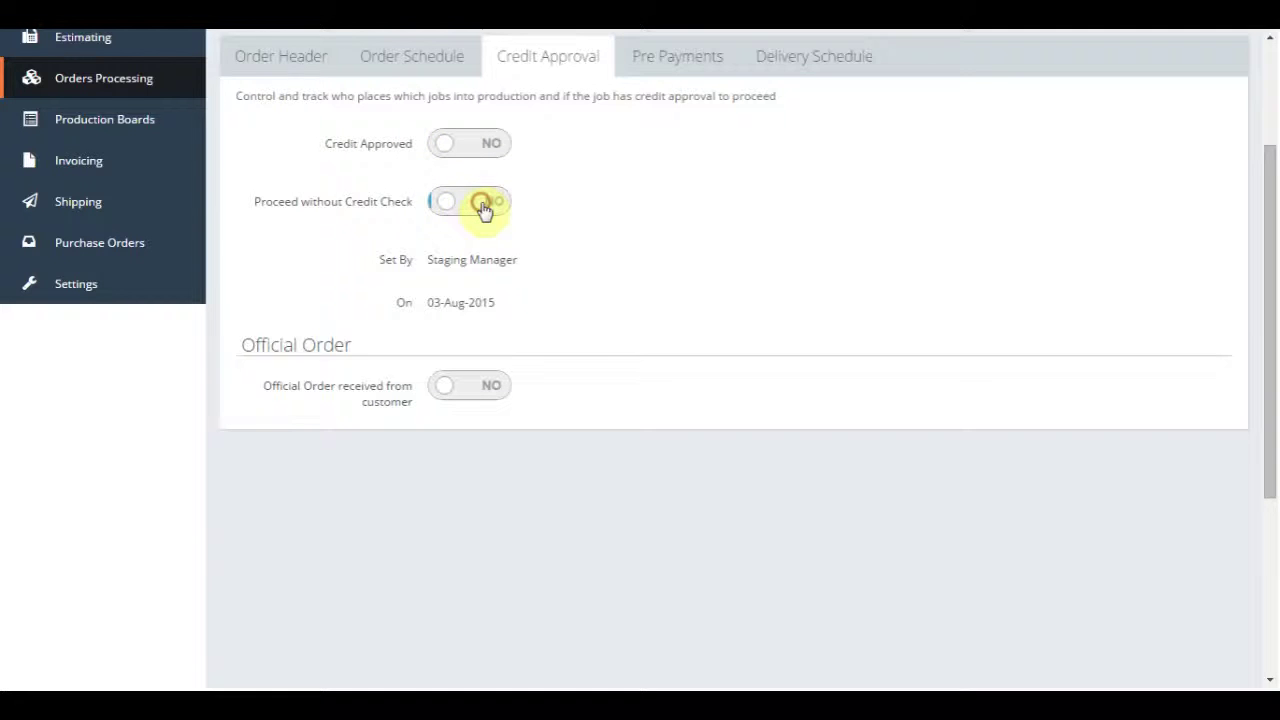
left_click(457, 209)
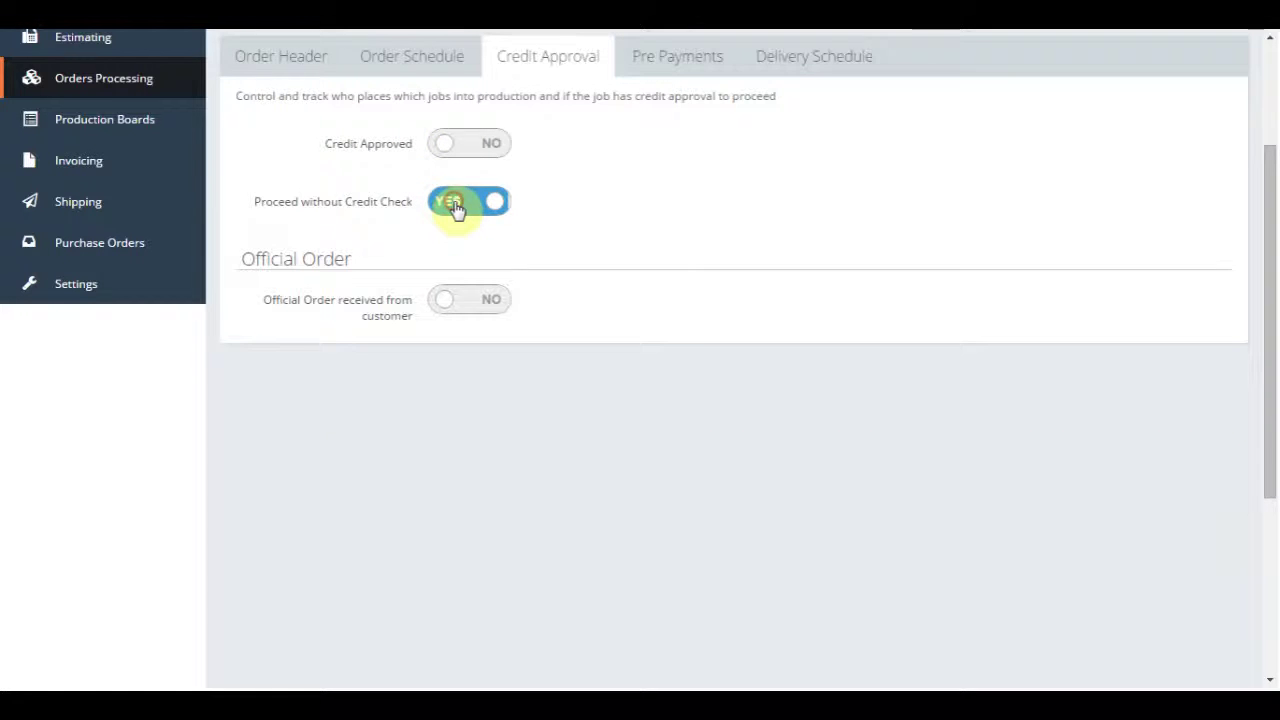
left_click(494, 303)
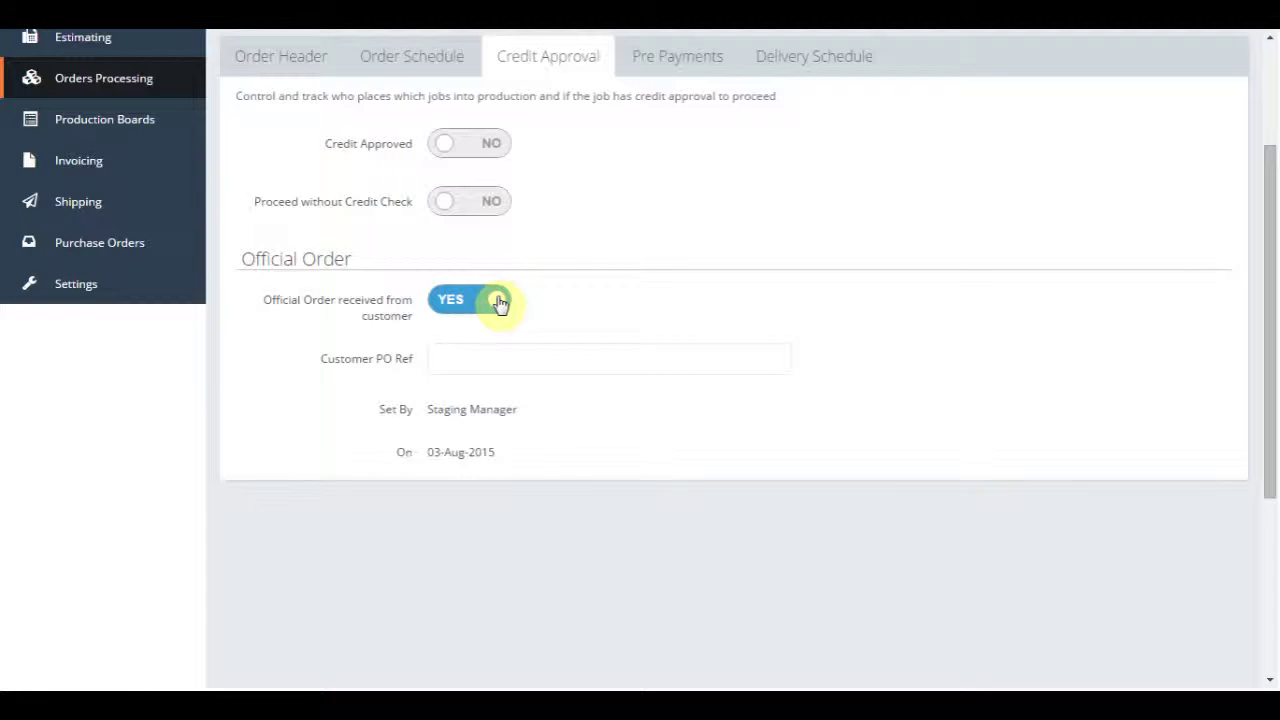
left_click(442, 305)
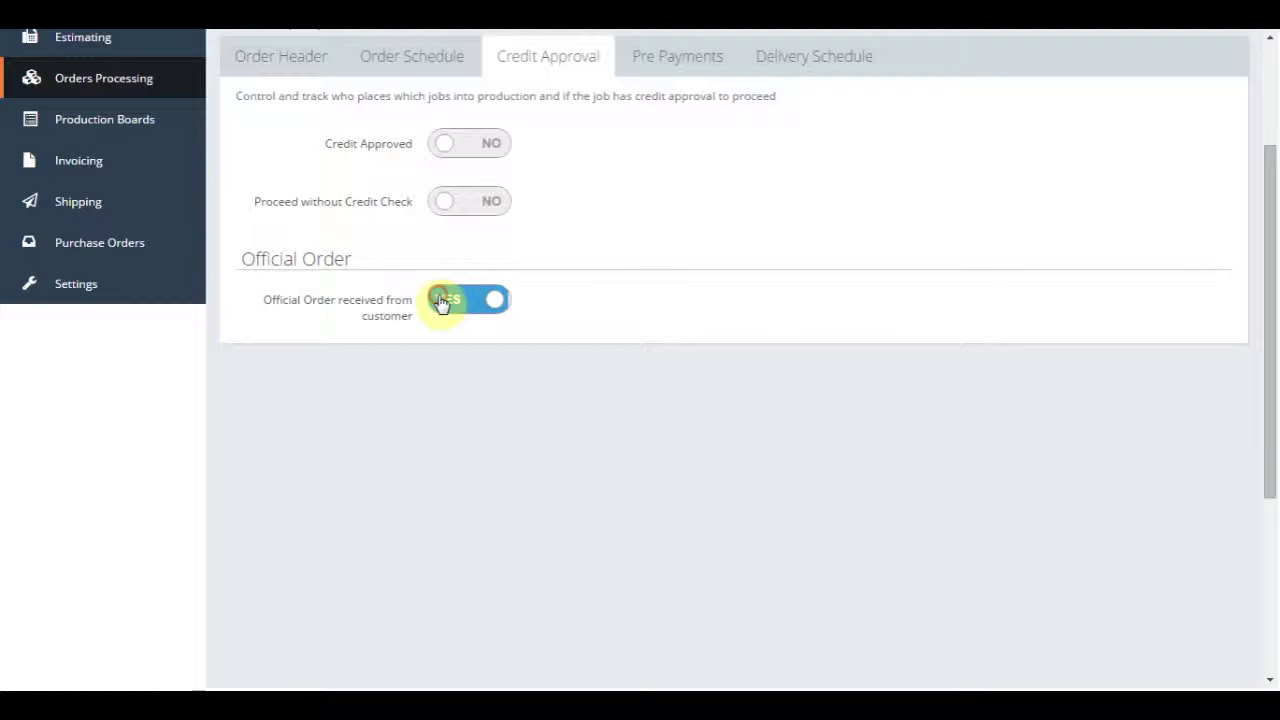
Check the order's pre payments and delivery schedule, and save the order
left_click(670, 62)
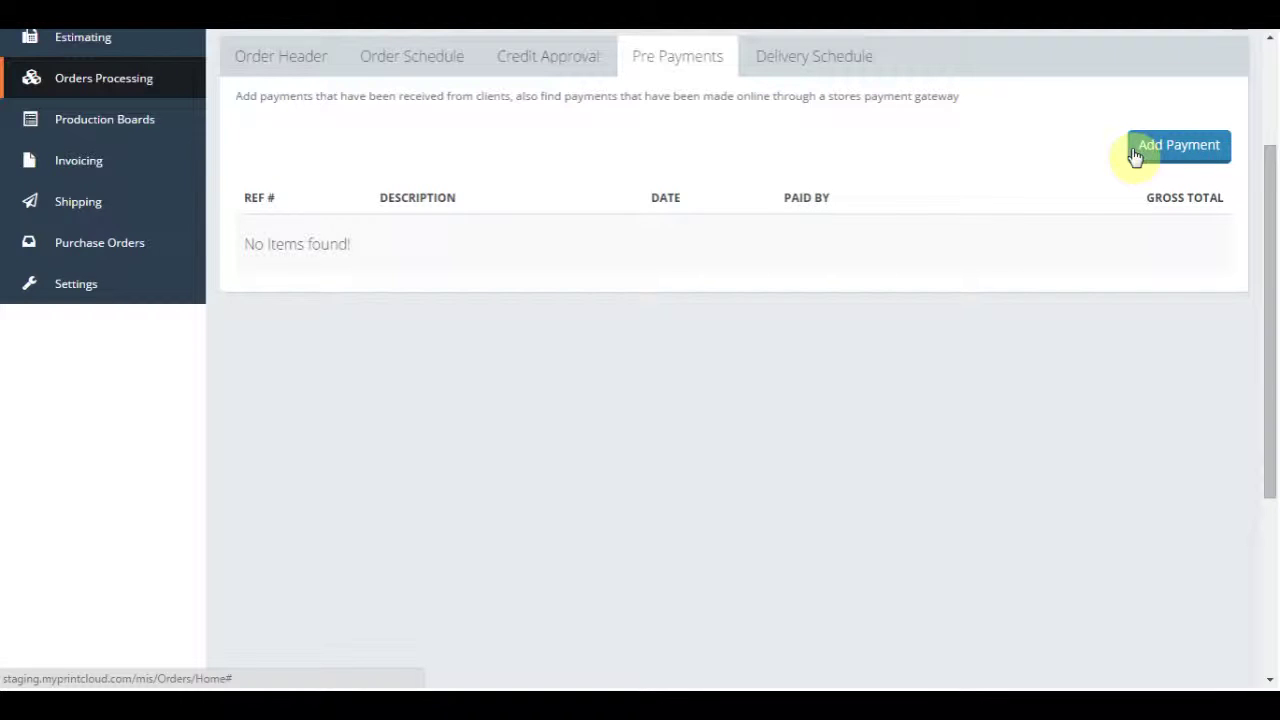
left_click(777, 62)
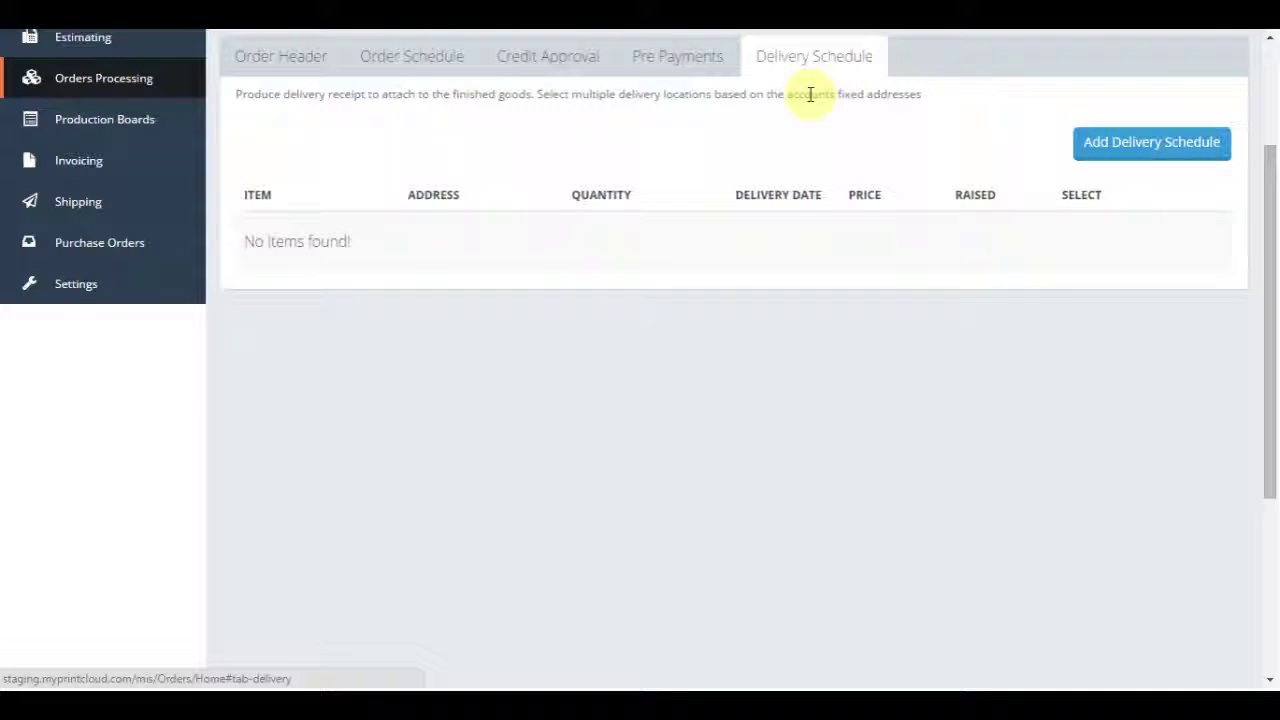
scroll(797, 115, "up", 2)
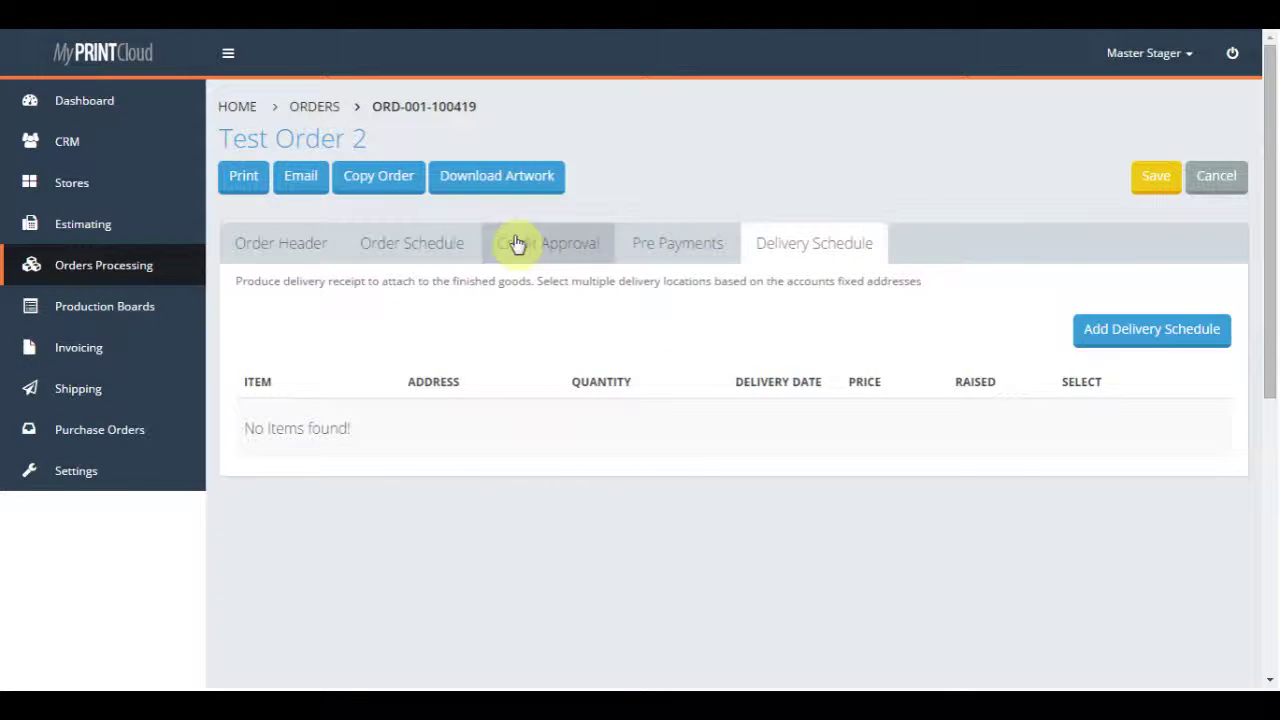
left_click(1156, 178)
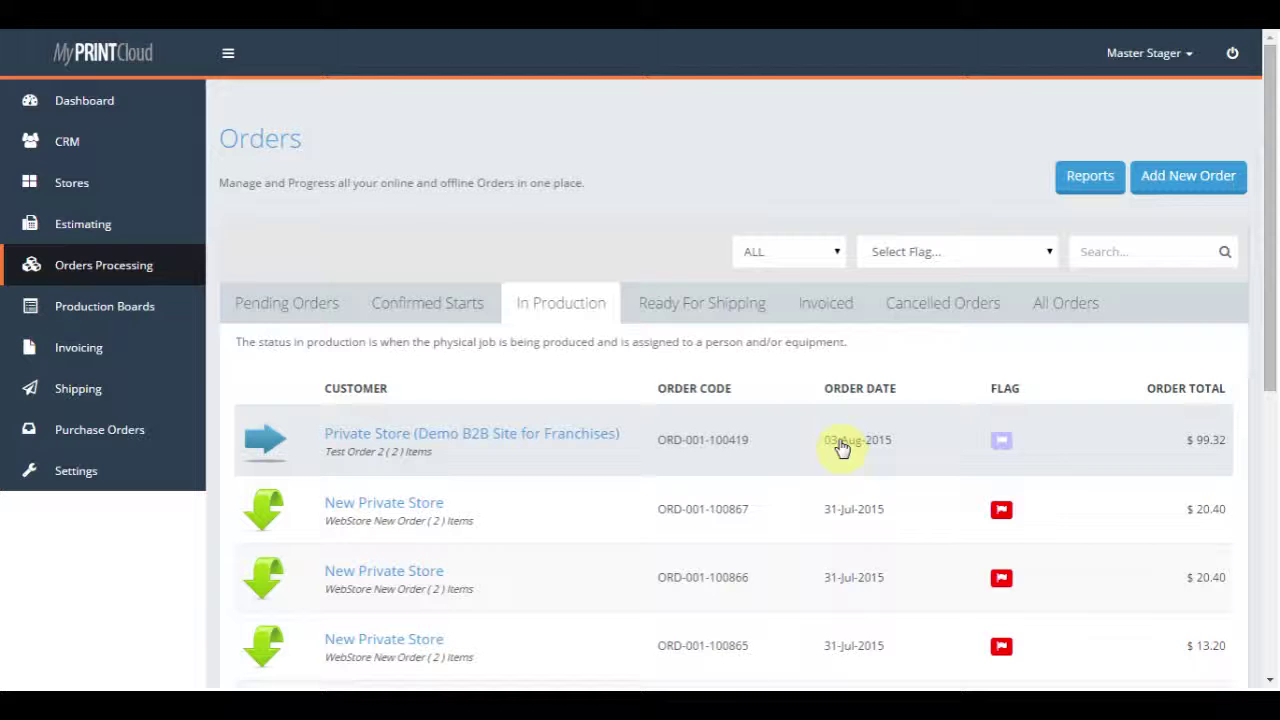
Examine the Live Jobs production board for job statuses, job managers, job cards and attachments
left_click(134, 309)
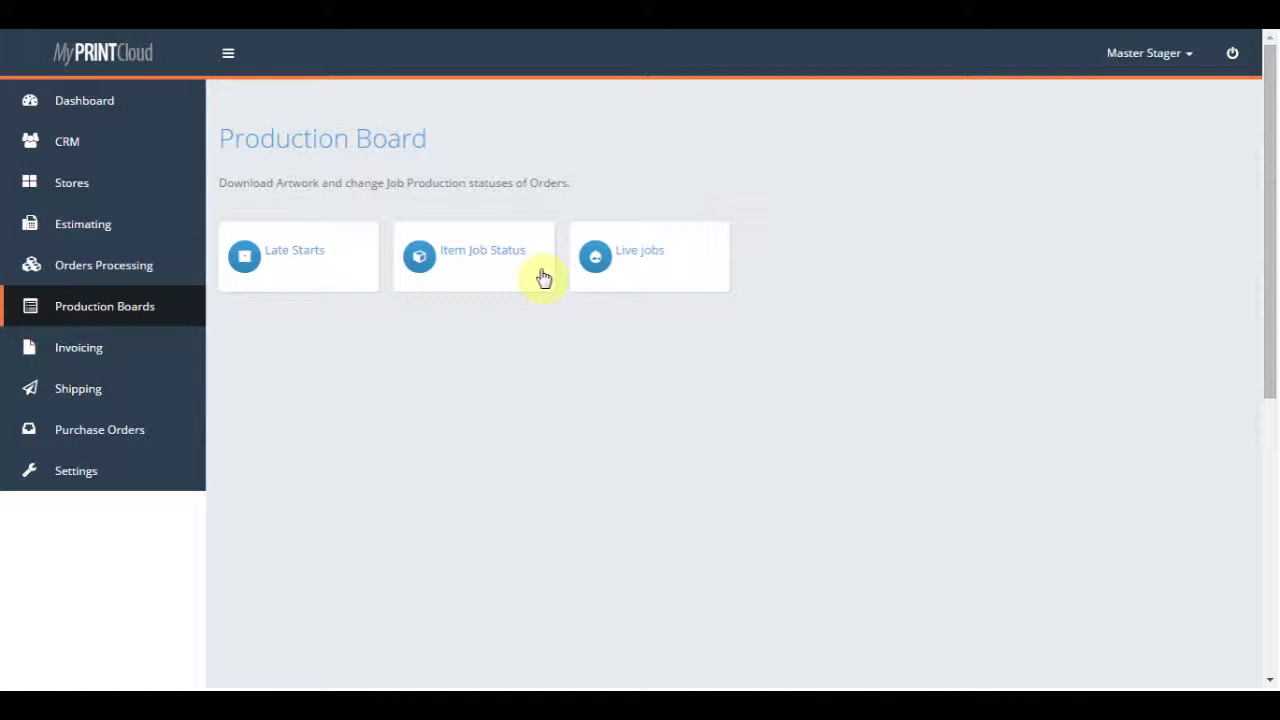
left_click(624, 255)
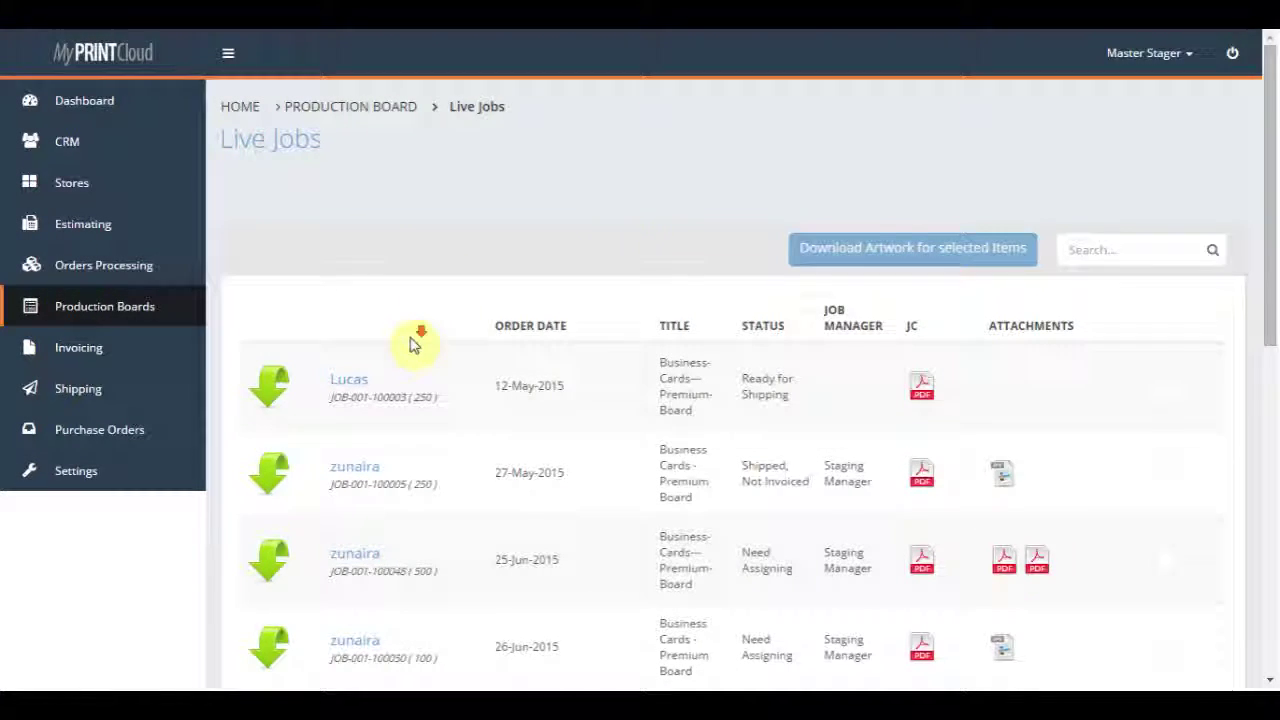
scroll(410, 350, "down", 6)
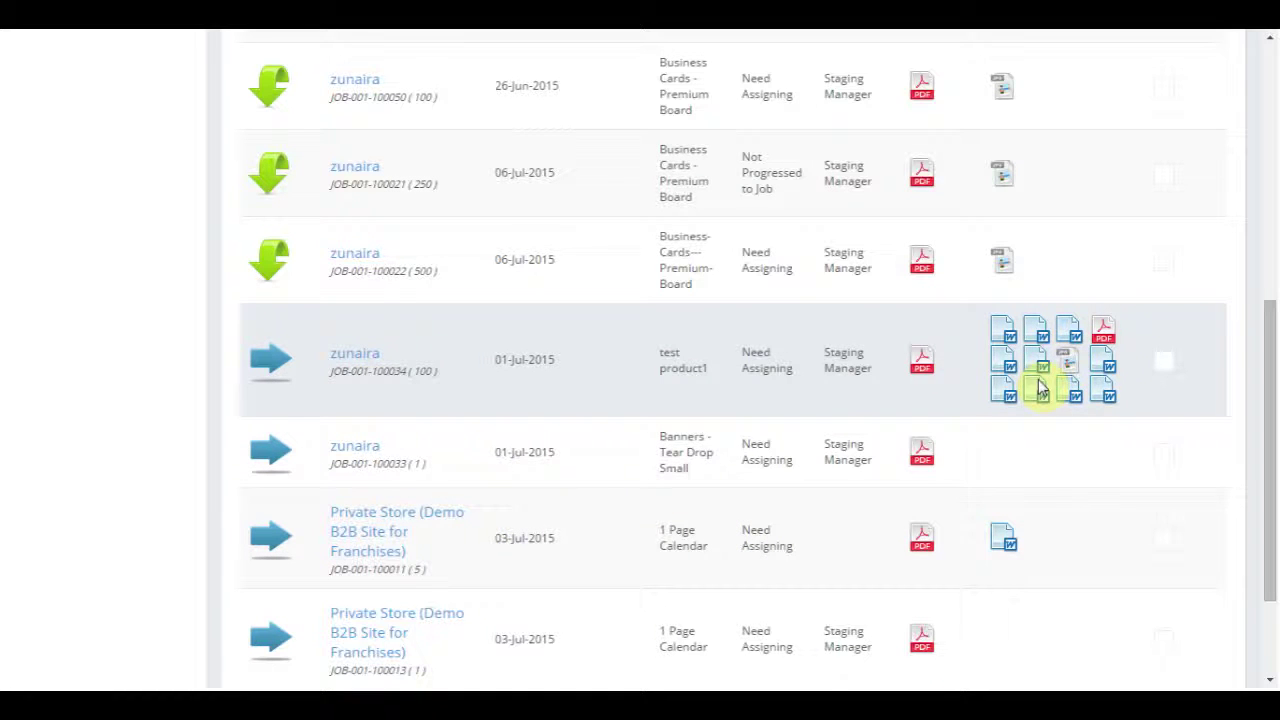
scroll(905, 362, "up", 5)
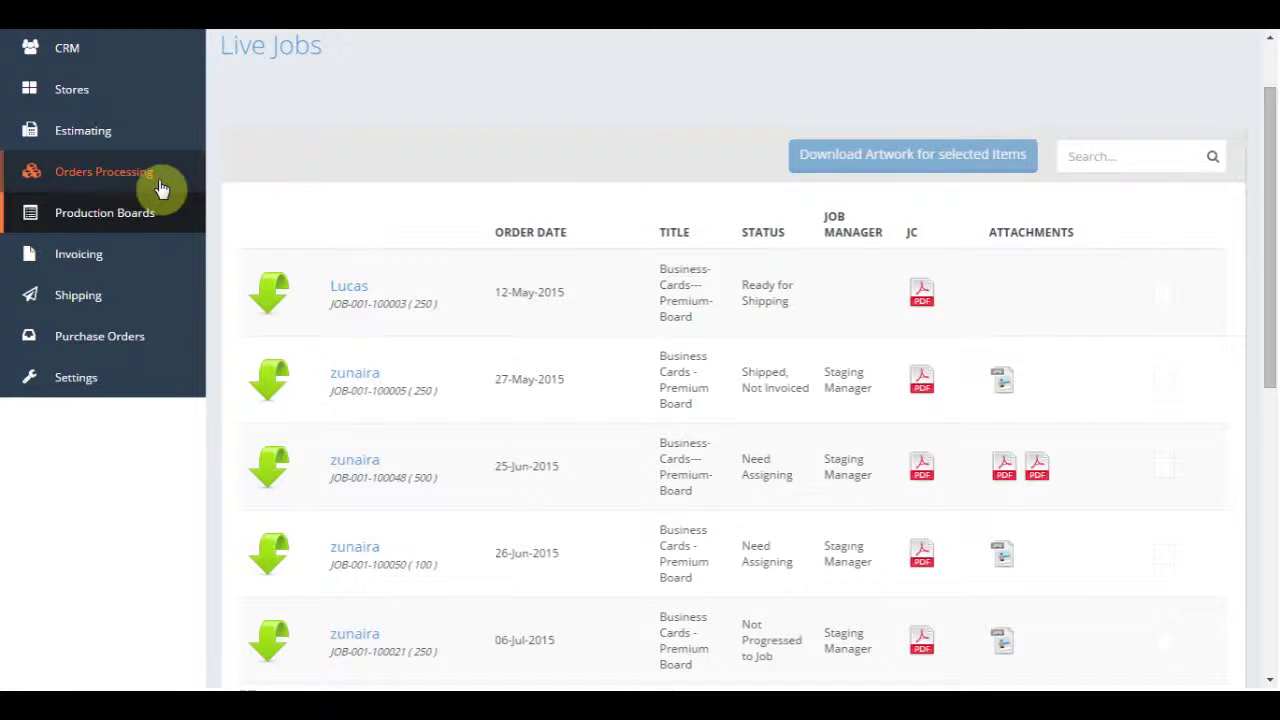
Reopen Test Order 2 from the in-production orders and change its status to Ready For Shipping, confirming the change
left_click(123, 173)
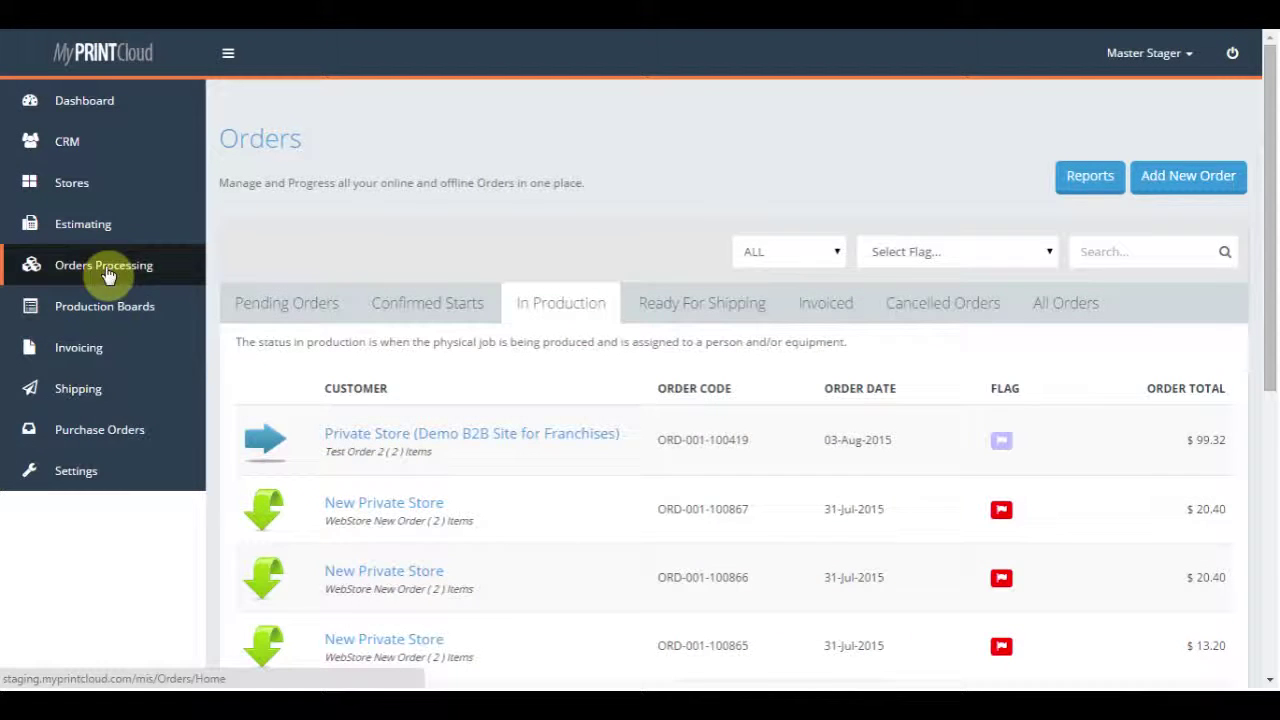
left_click(447, 437)
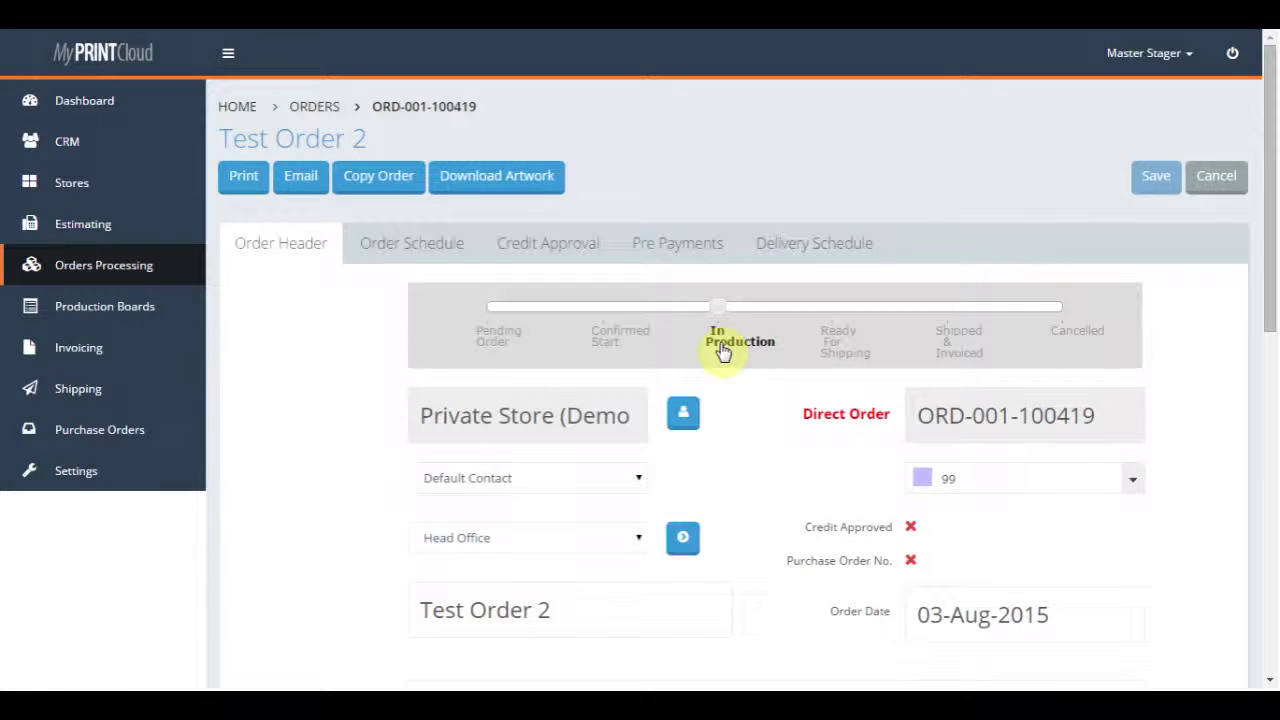
left_click(826, 307)
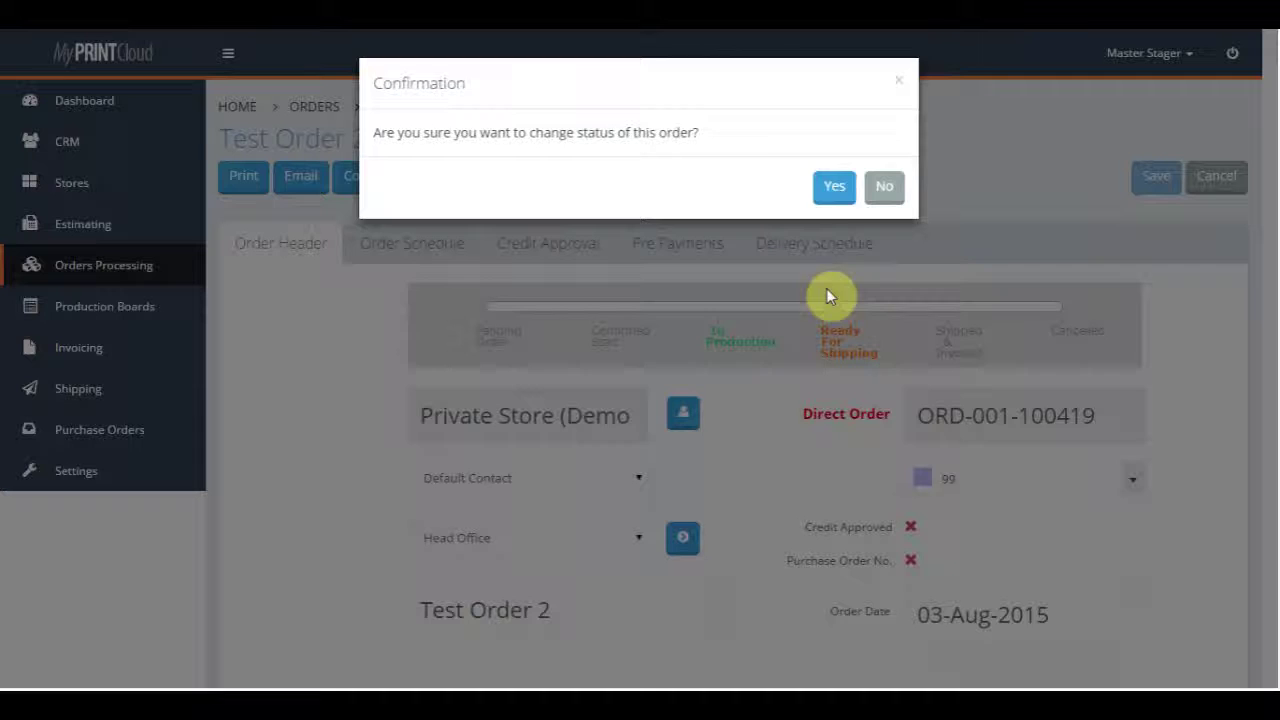
left_click(833, 187)
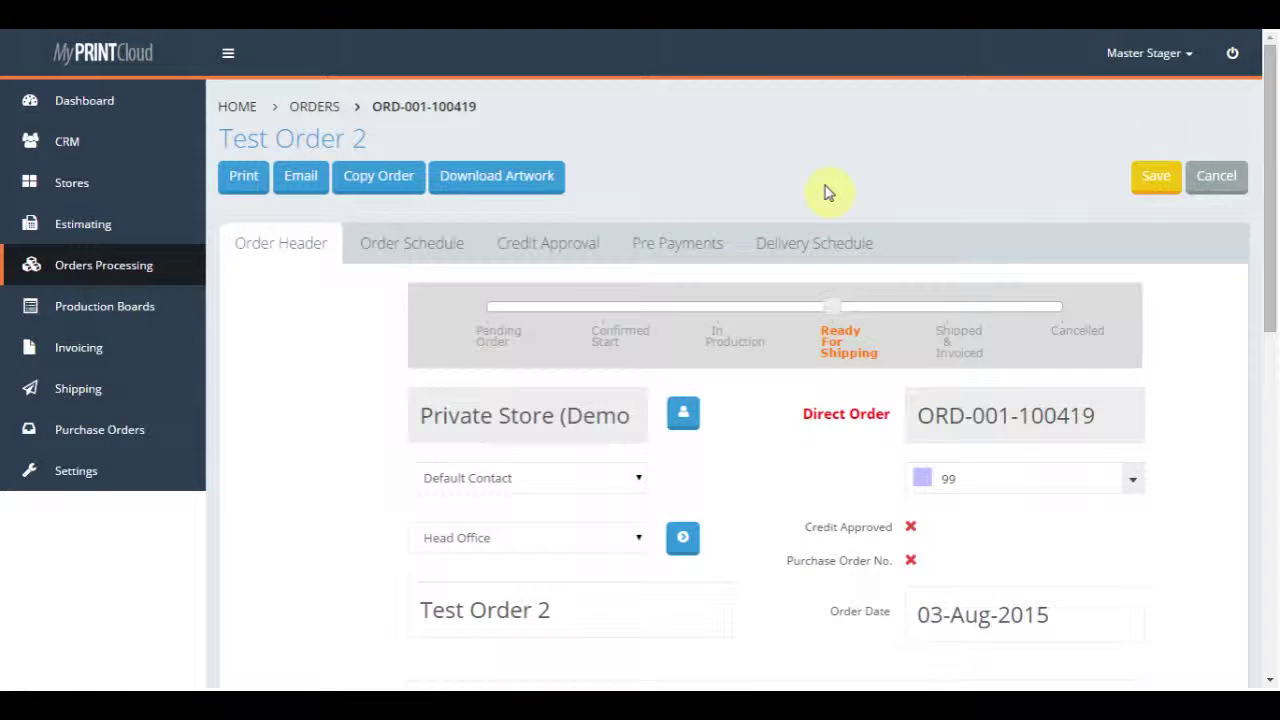
Change the status of Test Order 2 to Shipped & Invoiced and confirm the change
left_click(829, 310)
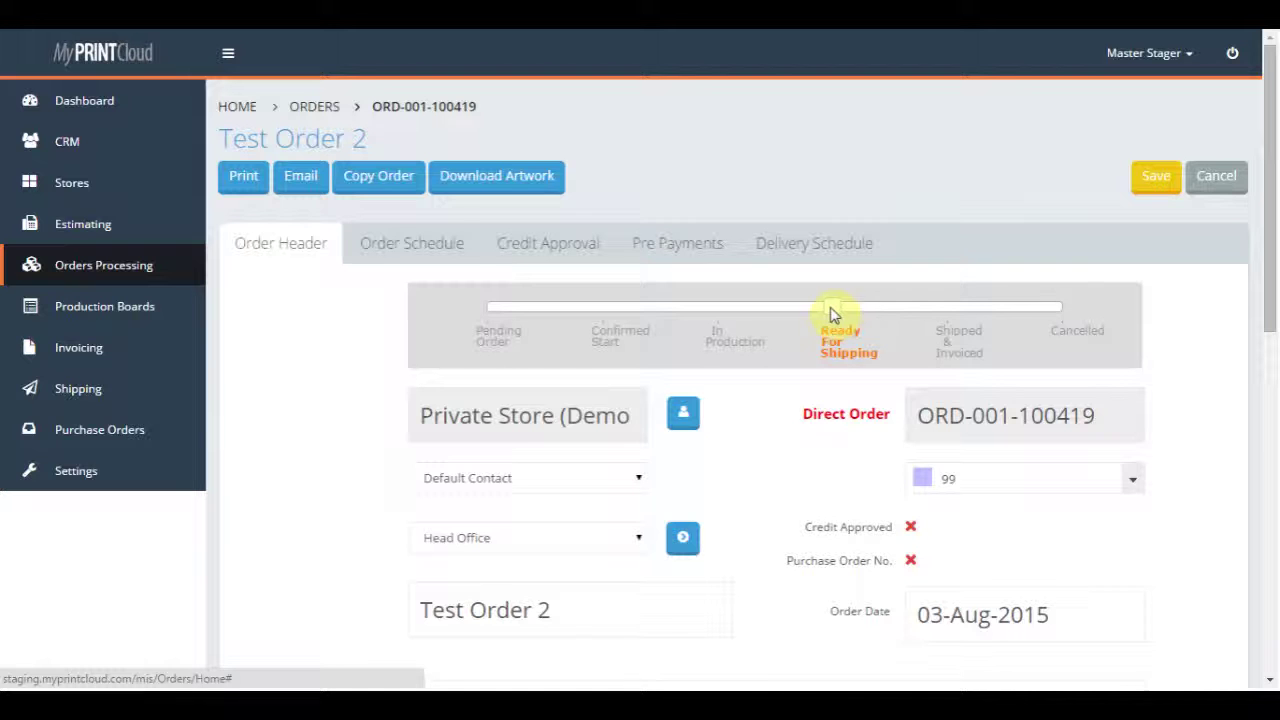
left_click_drag(864, 314, 957, 318)
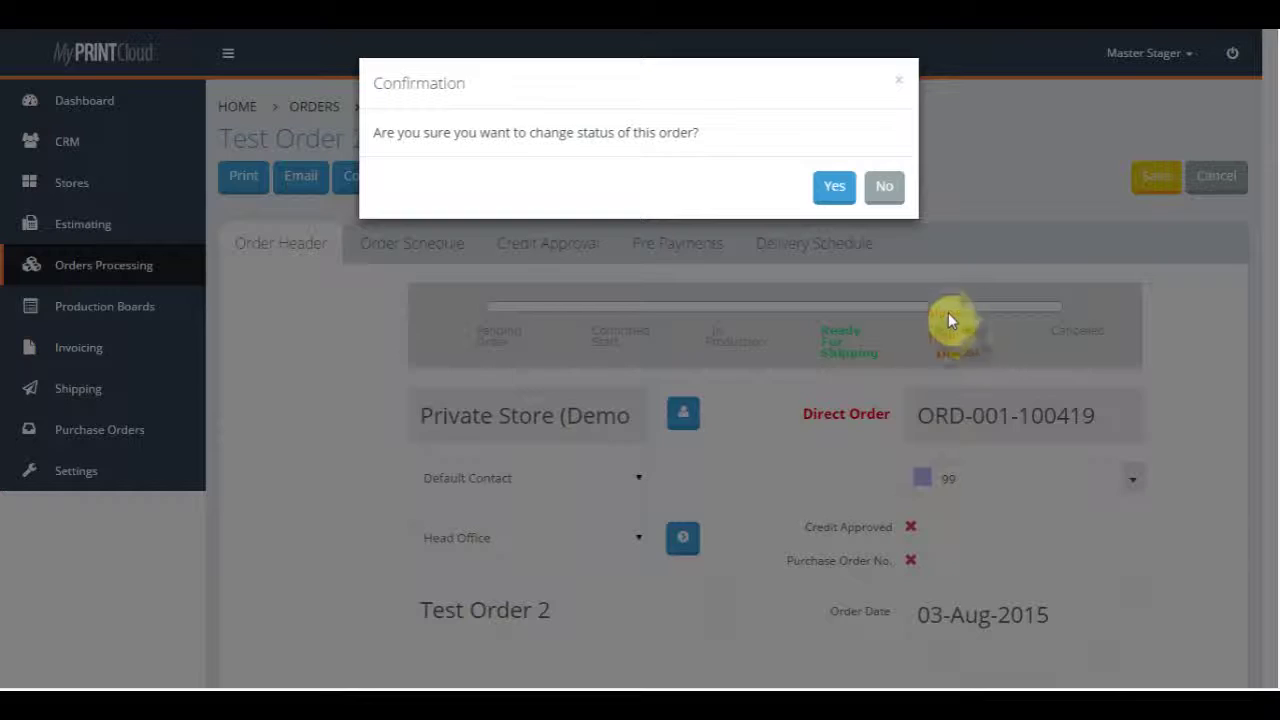
left_click(832, 186)
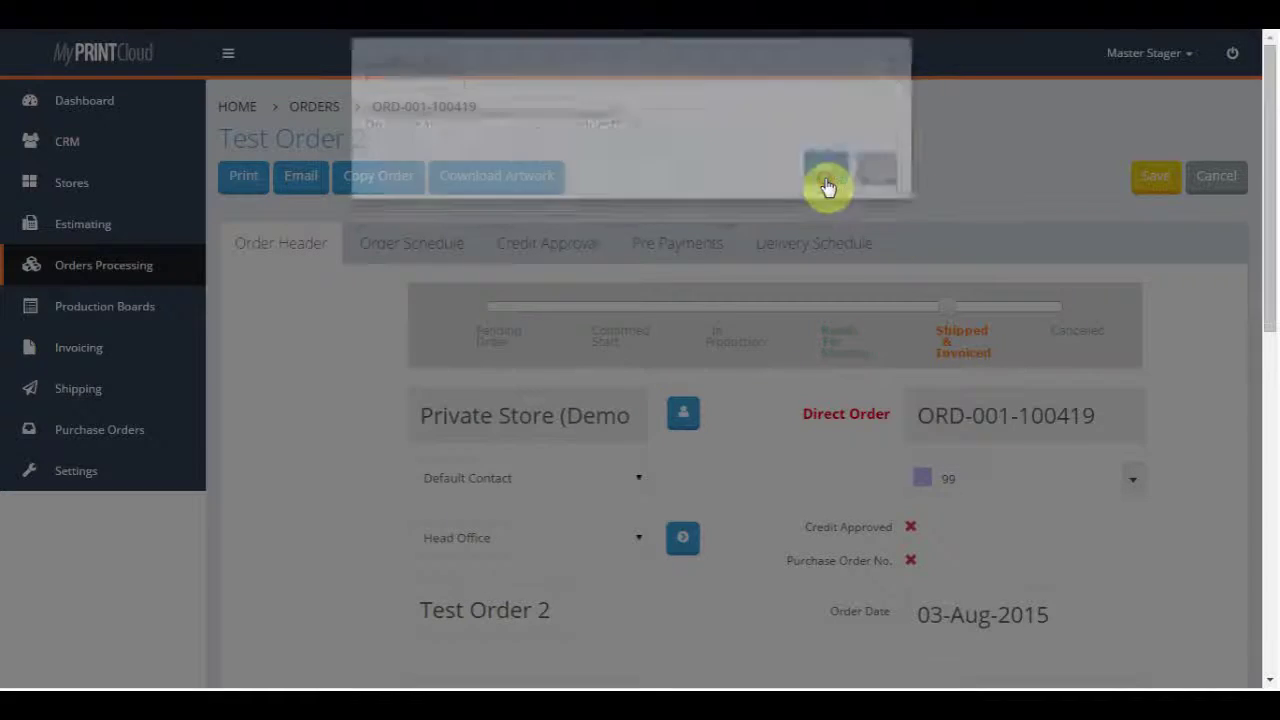